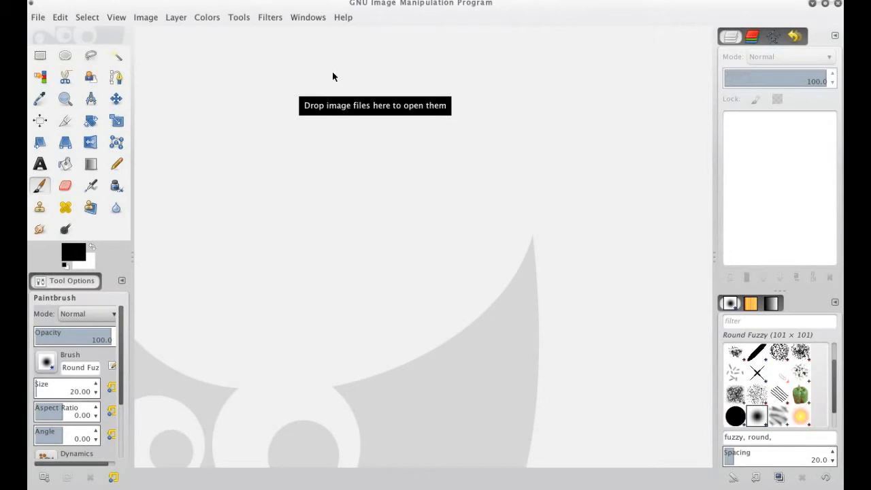
Turn Single-Window Mode off, reposition the separate main window, and turn Single-Window Mode back on
left_click(313, 18)
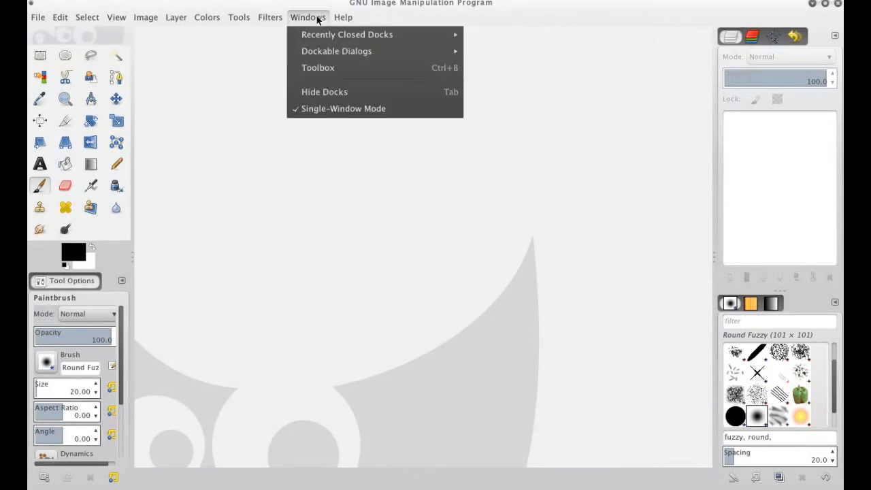
left_click(352, 112)
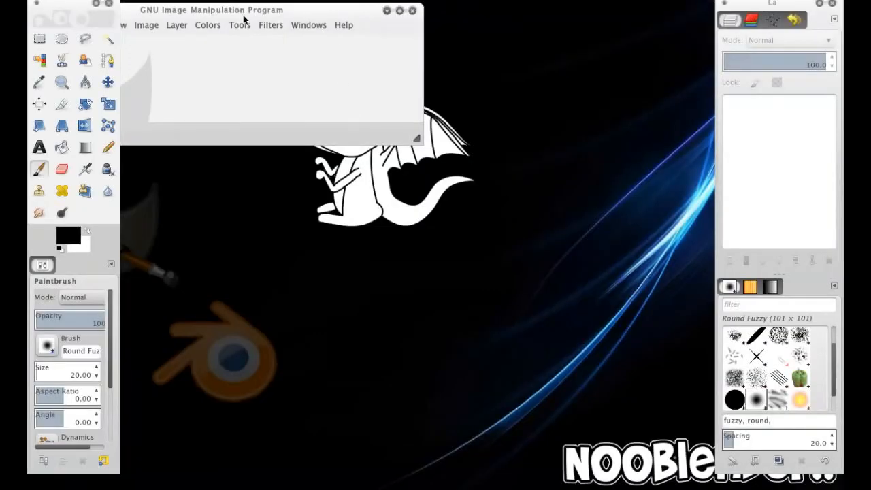
left_click_drag(243, 19, 374, 45)
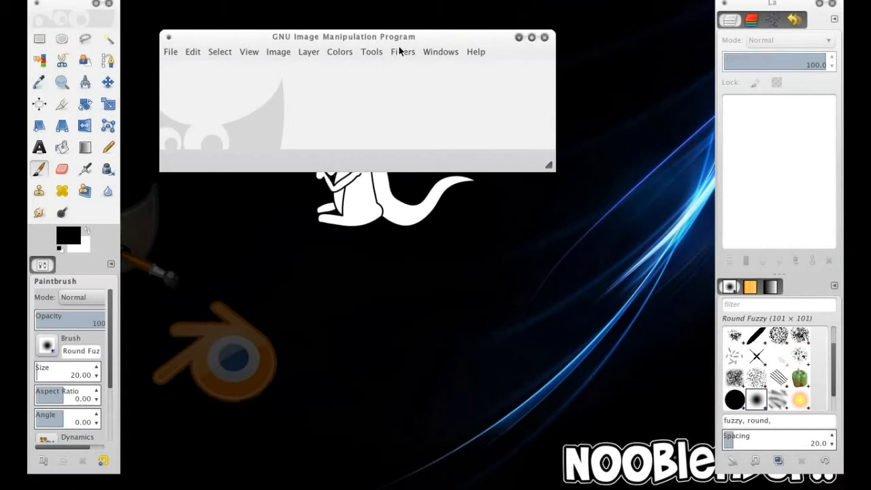
left_click_drag(415, 36, 390, 28)
left_click(423, 44)
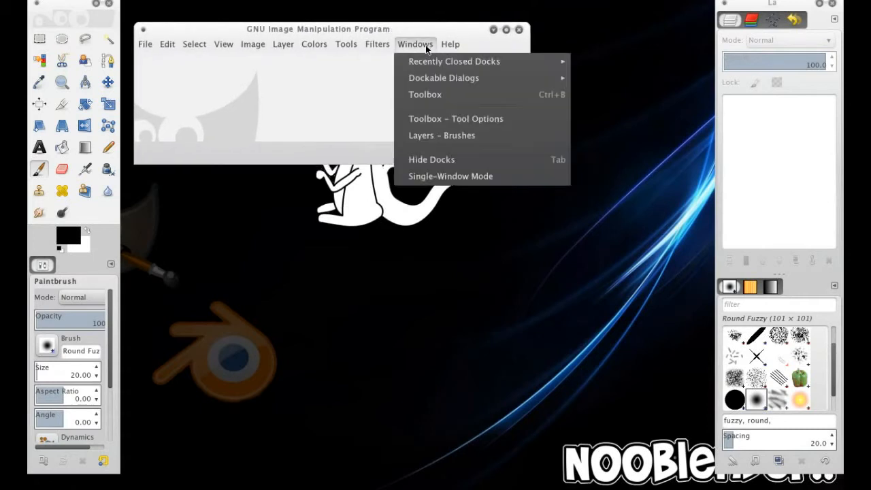
left_click(423, 177)
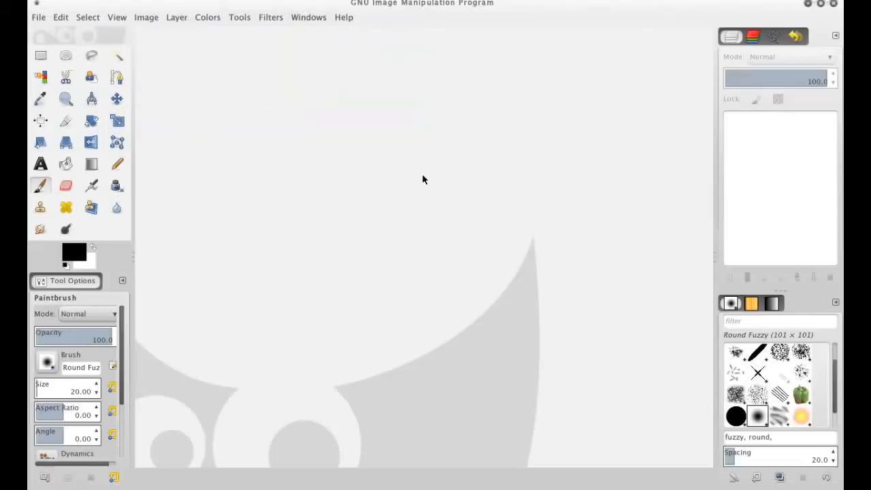
Create a new image 512 pixels wide and 512 pixels high
left_click(38, 17)
left_click(48, 36)
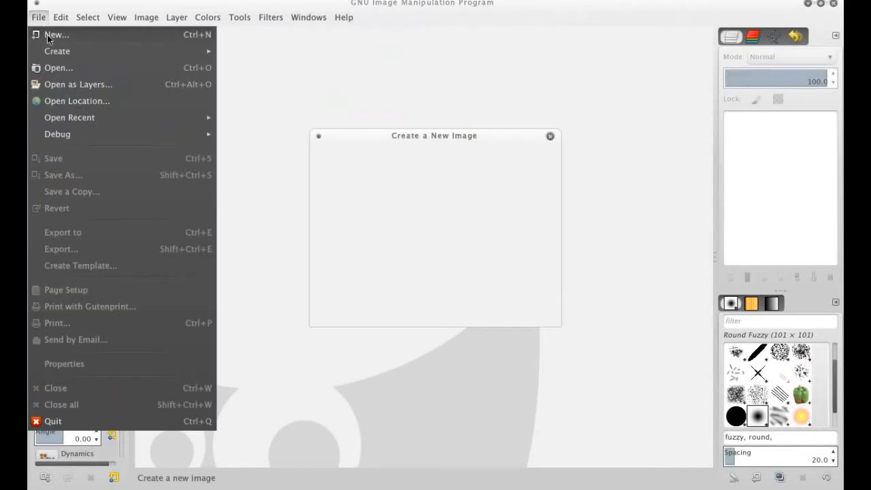
left_click_drag(389, 203, 336, 204)
type("512")
key("Tab")
type("512")
left_click(515, 306)
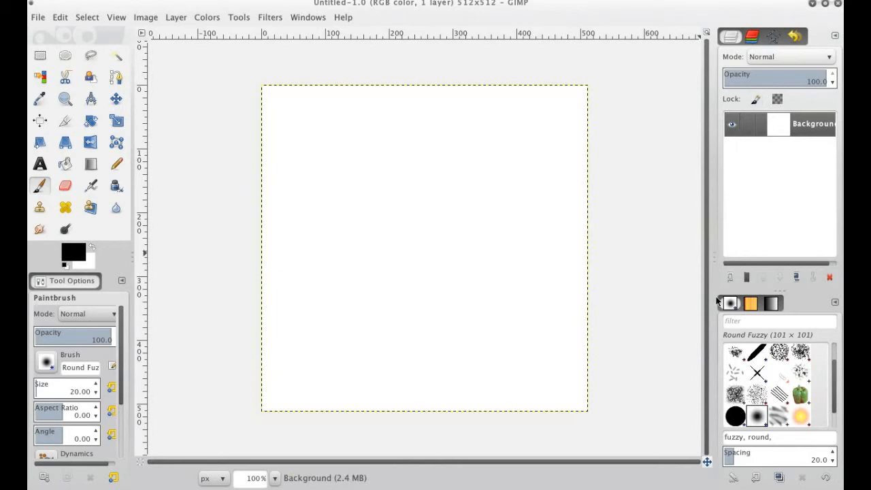
Start the Plasma clouds render filter on the blank background layer and set its turbulence to 3.0
left_click(281, 22)
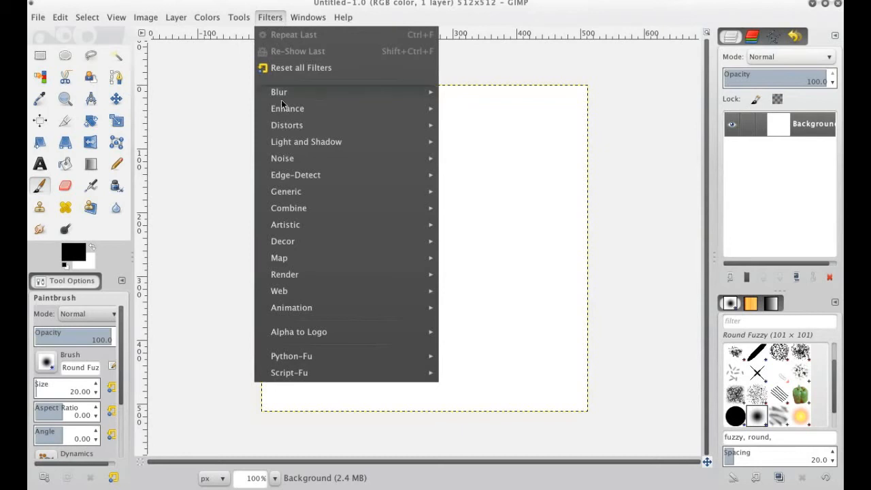
mouse_move(381, 274)
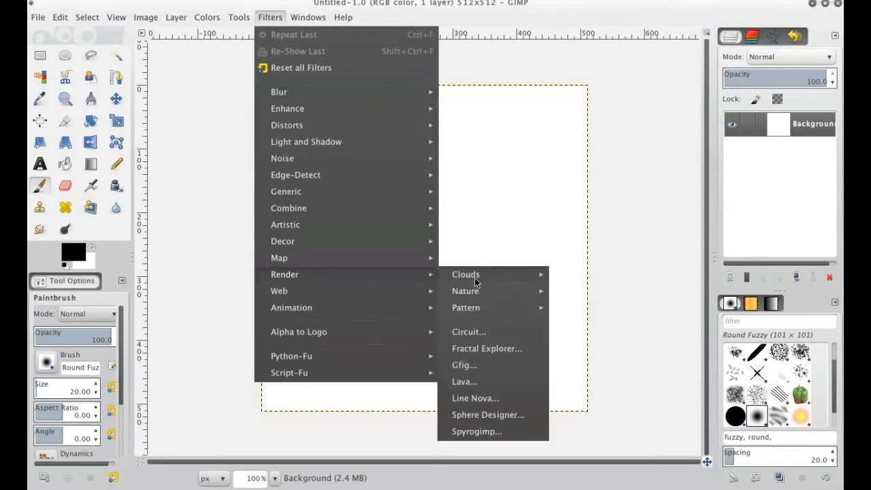
mouse_move(475, 279)
left_click(575, 308)
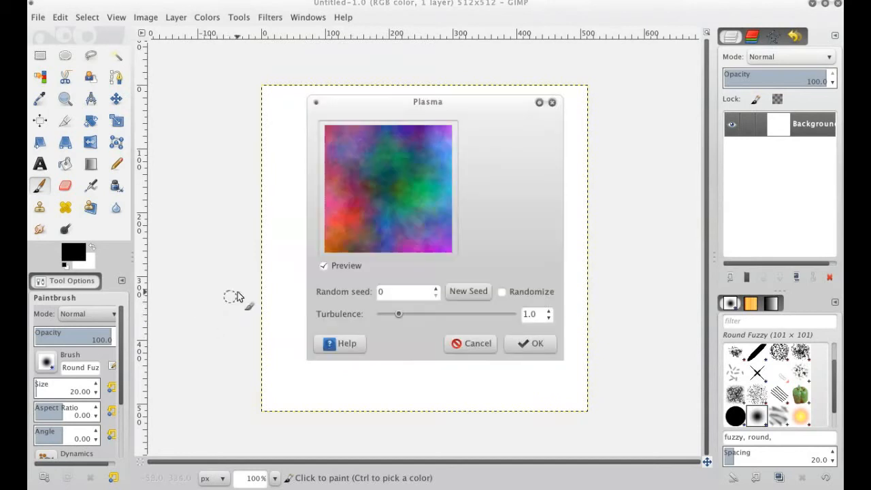
double_click(527, 313)
type("3")
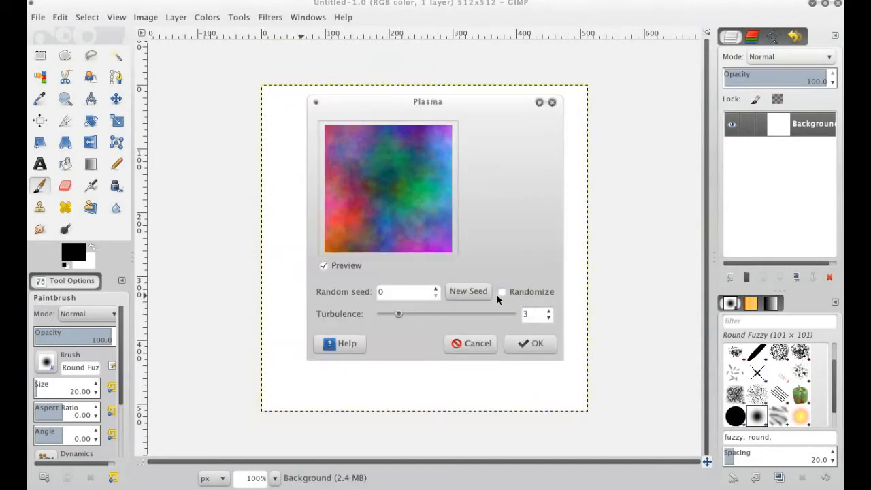
key("Tab")
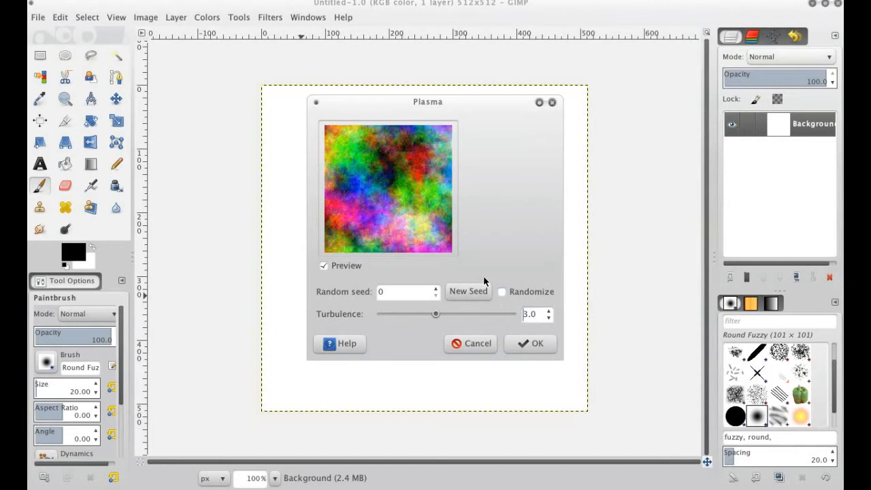
Generate a new random seed for the plasma twice and render the pattern onto the background layer
left_click(478, 292)
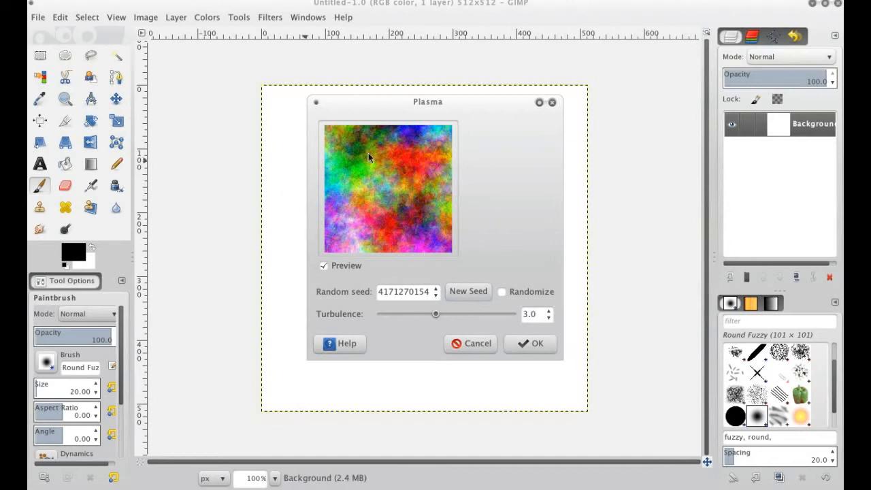
left_click_drag(465, 103, 531, 55)
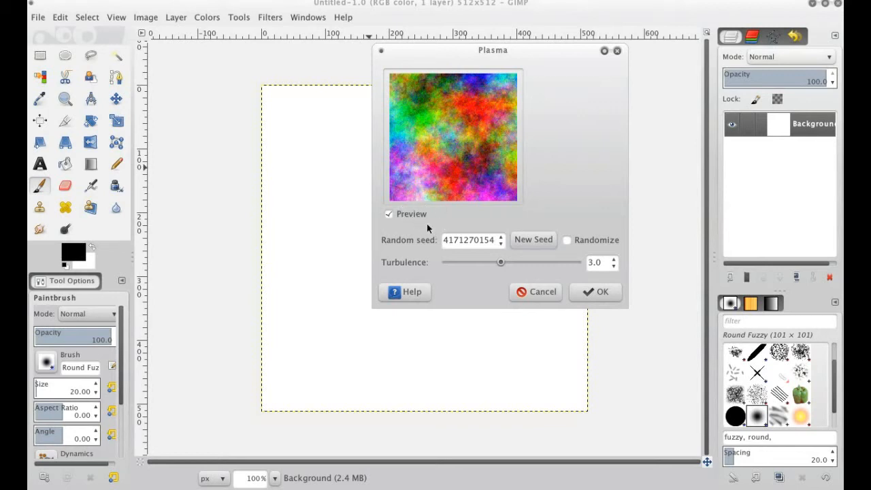
left_click(523, 240)
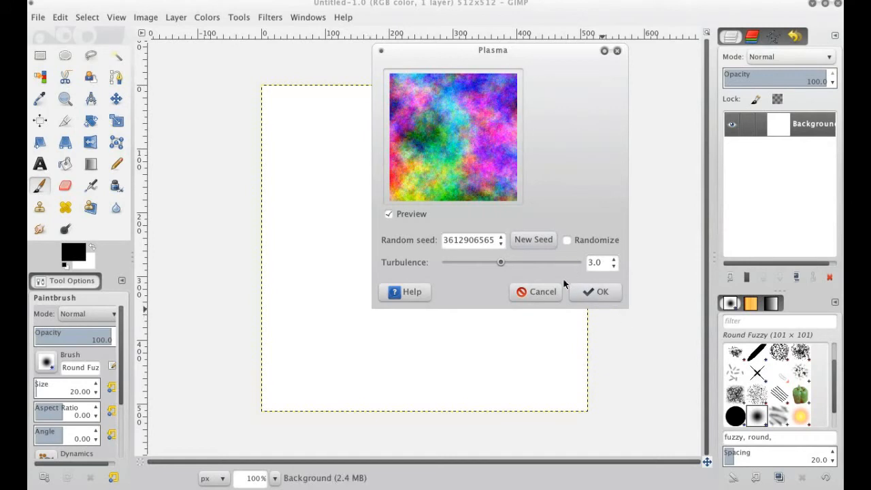
left_click(610, 294)
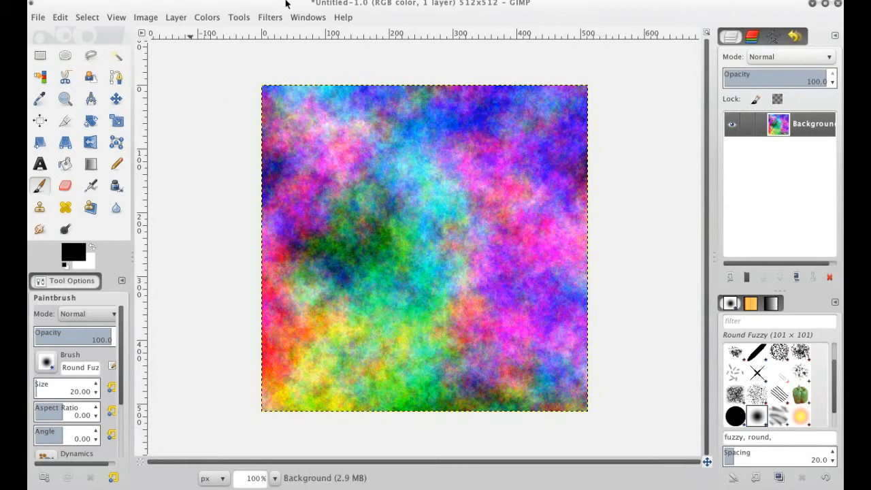
left_click(202, 18)
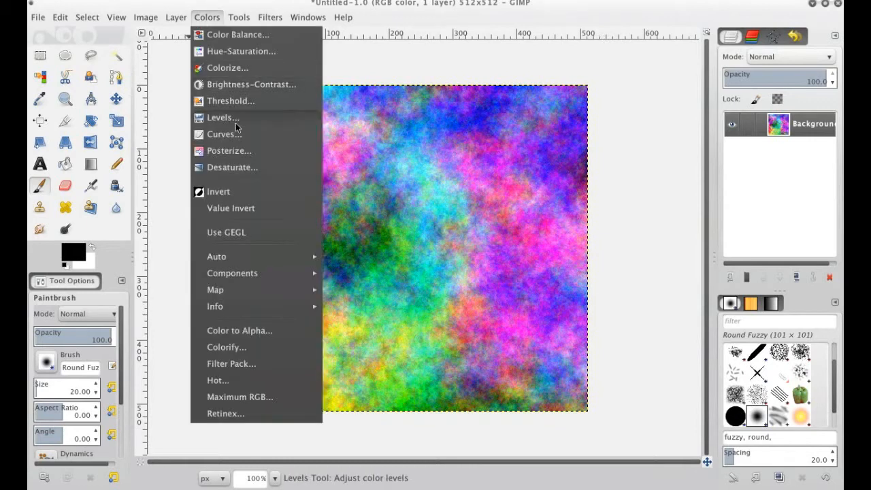
left_click(234, 167)
left_click_drag(234, 102, 732, 77)
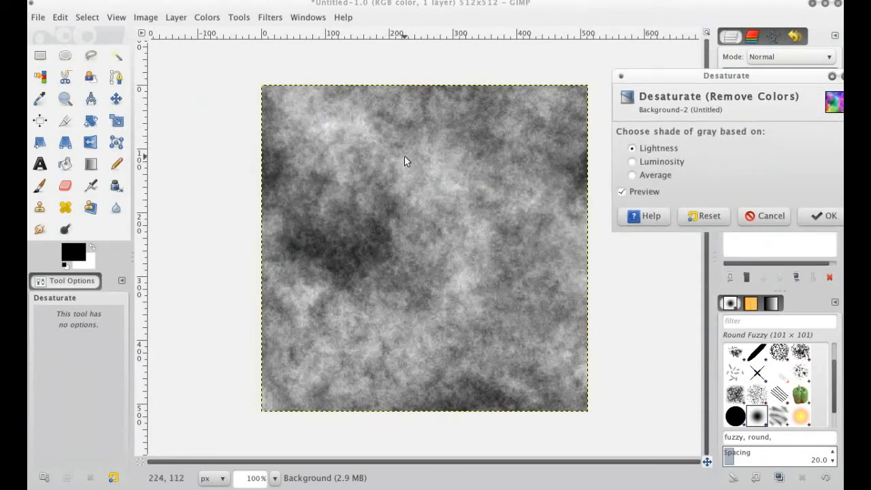
left_click_drag(717, 87, 588, 58)
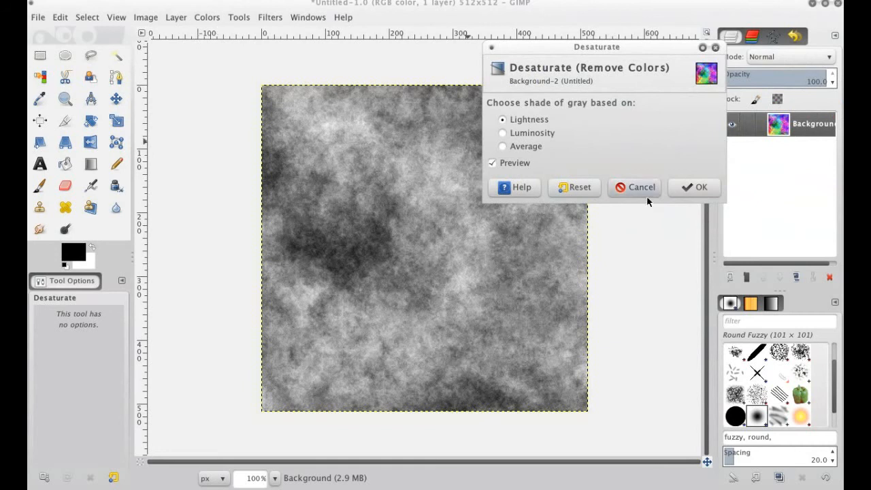
left_click(616, 187)
Desaturate the plasma layer to shades of gray based on Lightness
left_click(207, 17)
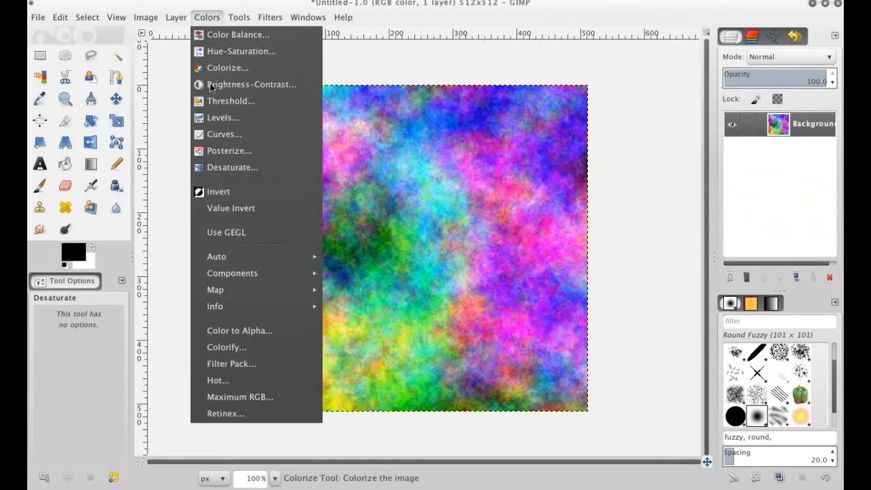
left_click(220, 169)
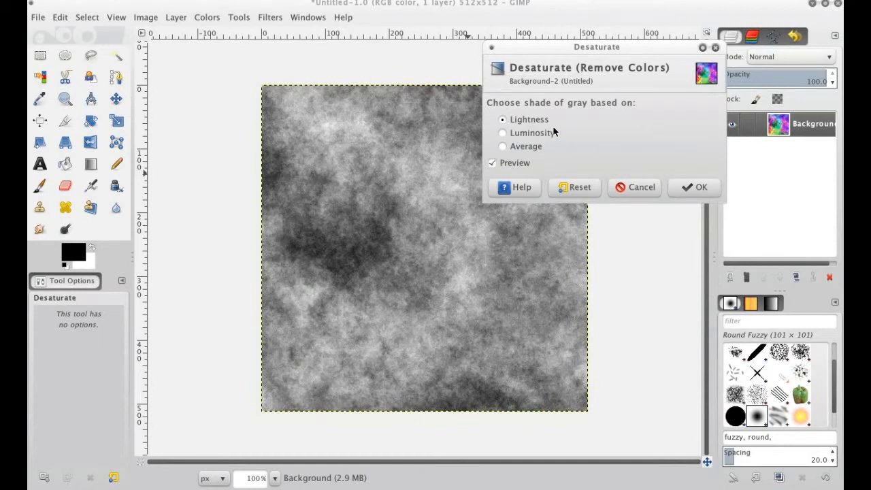
left_click(680, 187)
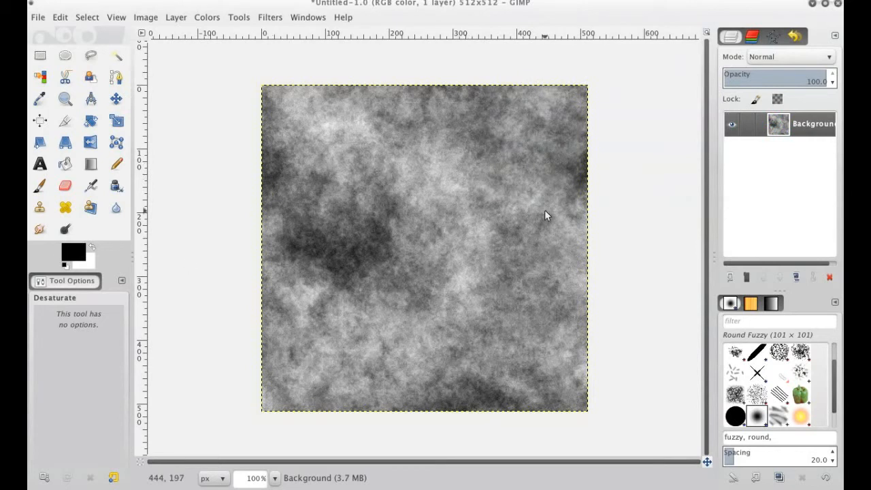
Set the foreground color to the dark brown 5f442d from the saved color swatches
left_click(76, 256)
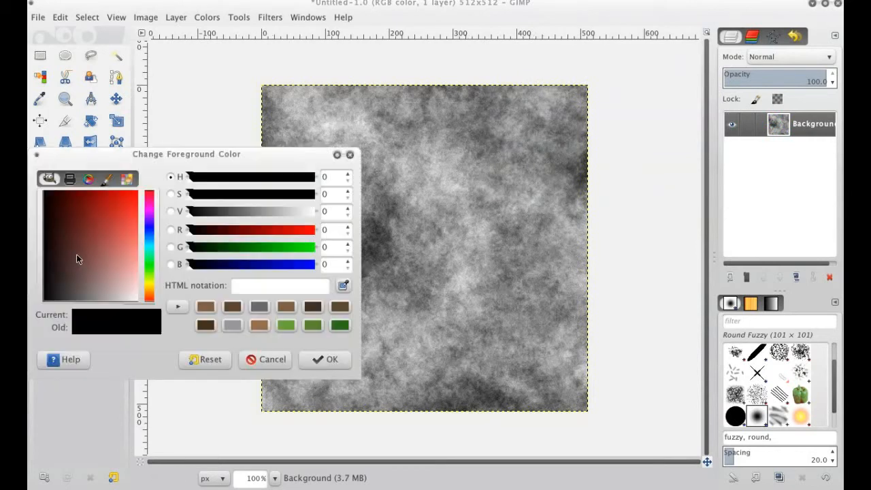
left_click_drag(211, 155, 532, 54)
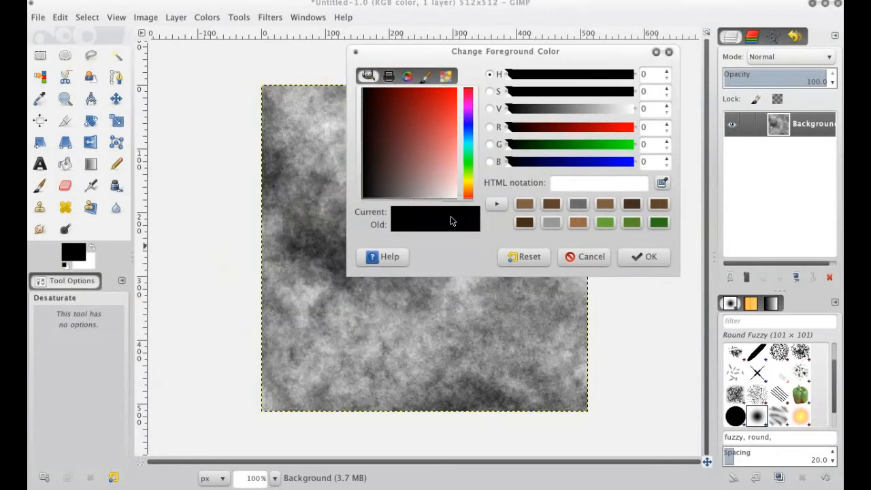
left_click(551, 204)
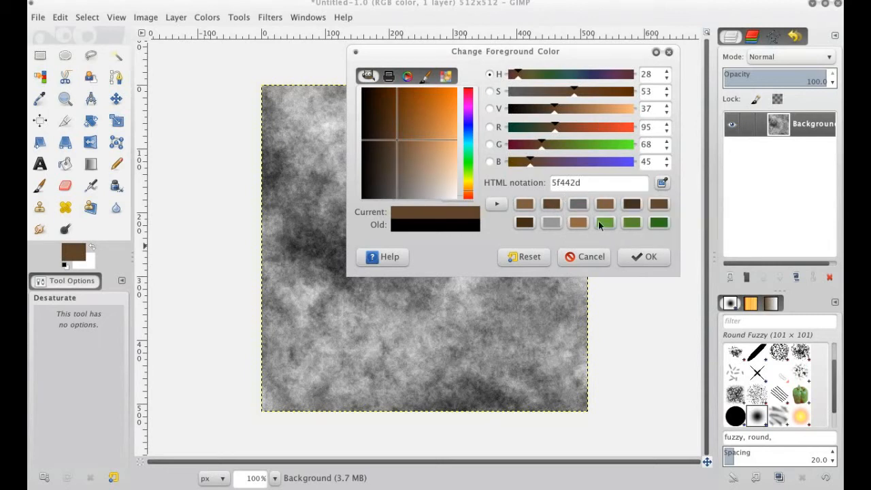
left_click(633, 255)
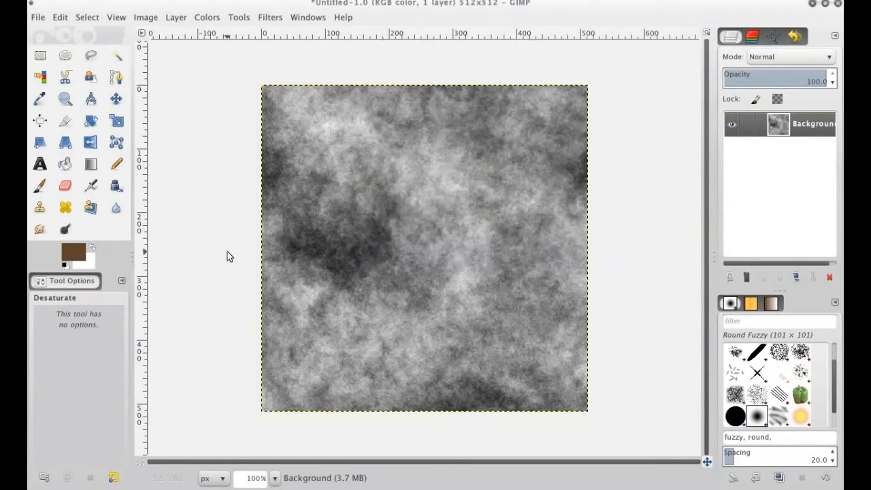
Set the background color to the lighter brown 805f41 from the saved color swatches
left_click(90, 265)
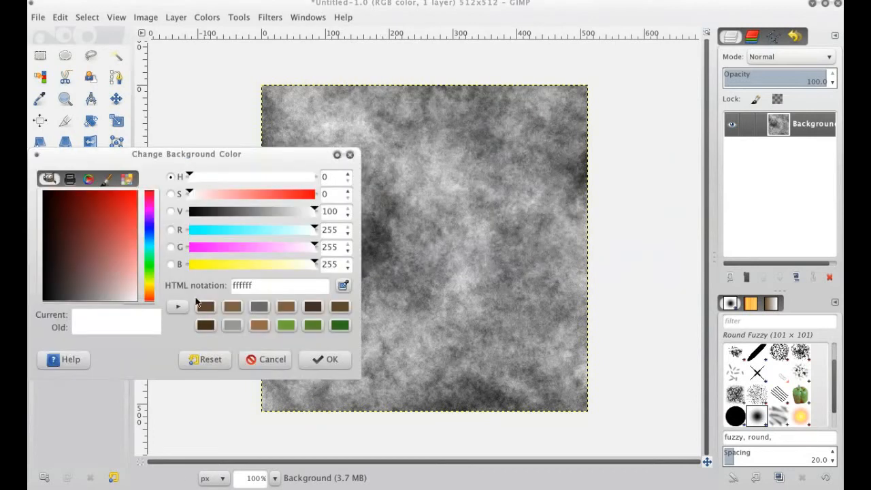
left_click(232, 306)
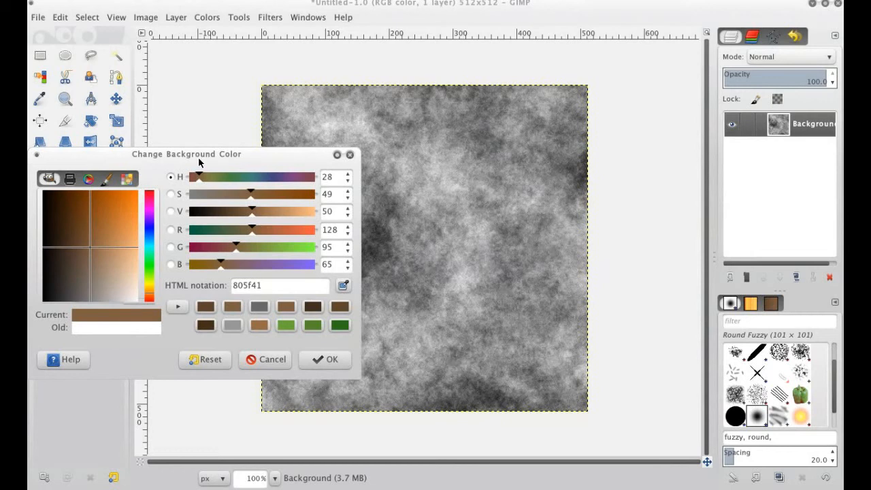
left_click_drag(208, 155, 231, 102)
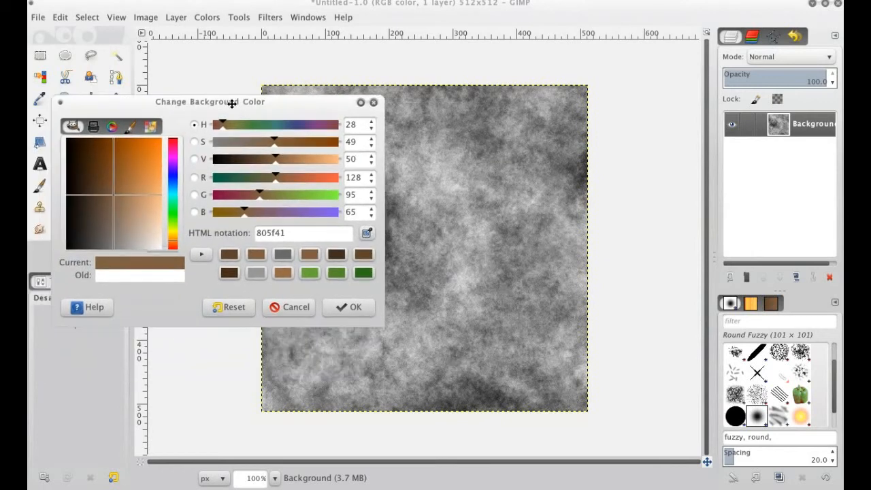
left_click(346, 306)
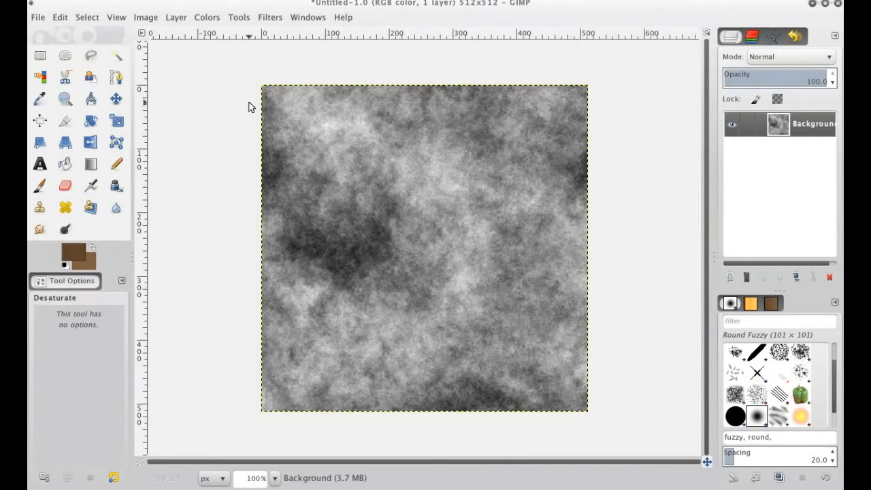
left_click(207, 17)
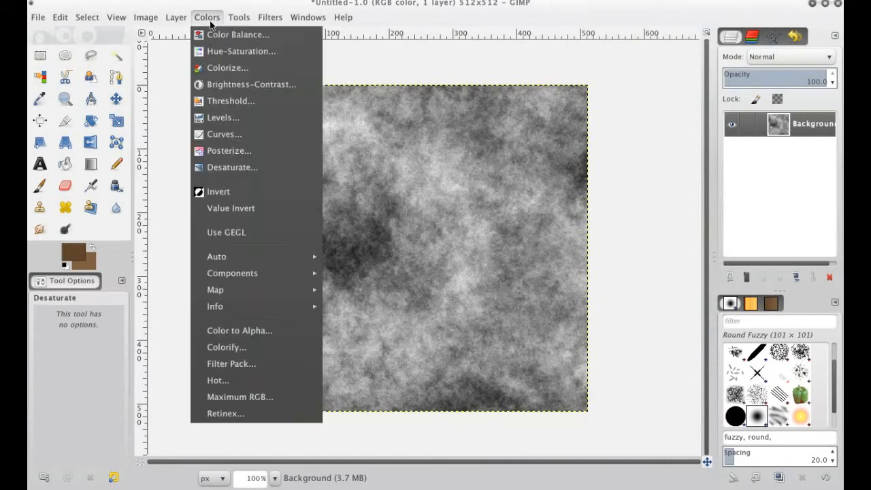
mouse_move(279, 290)
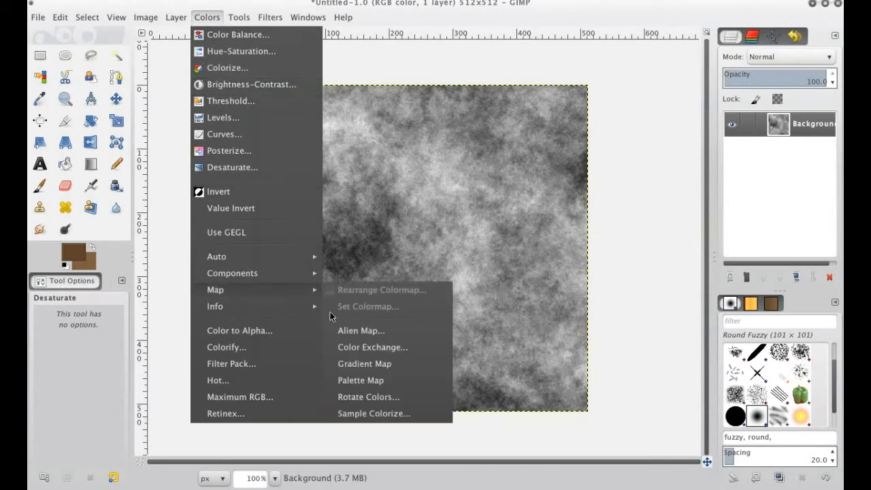
left_click(657, 268)
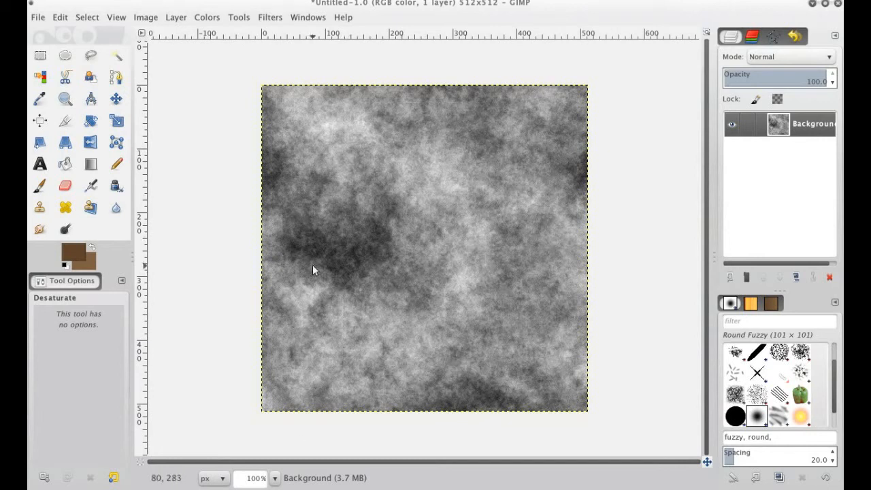
Apply Gradient Map to the gray clouds layer to recolor it with the foreground and background browns
left_click(206, 17)
mouse_move(232, 289)
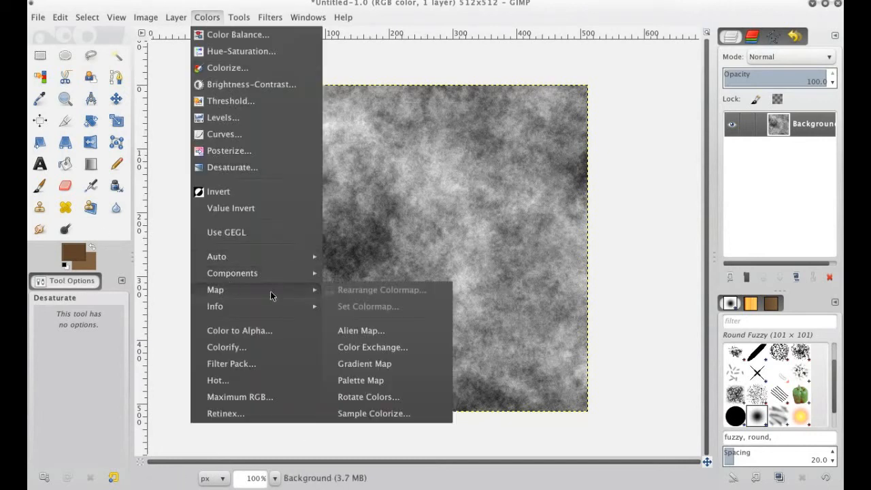
left_click(379, 361)
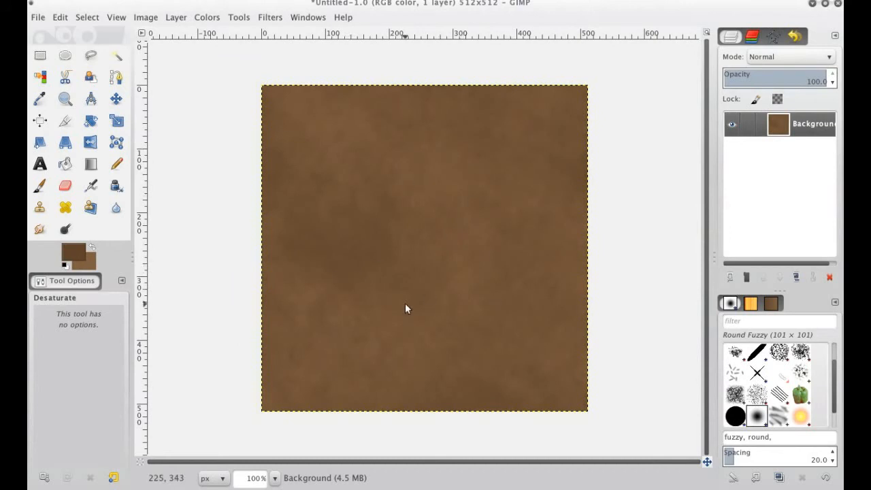
Add a new 512x512 transparent layer named Noise above the brown background
left_click(728, 277)
type("Noi")
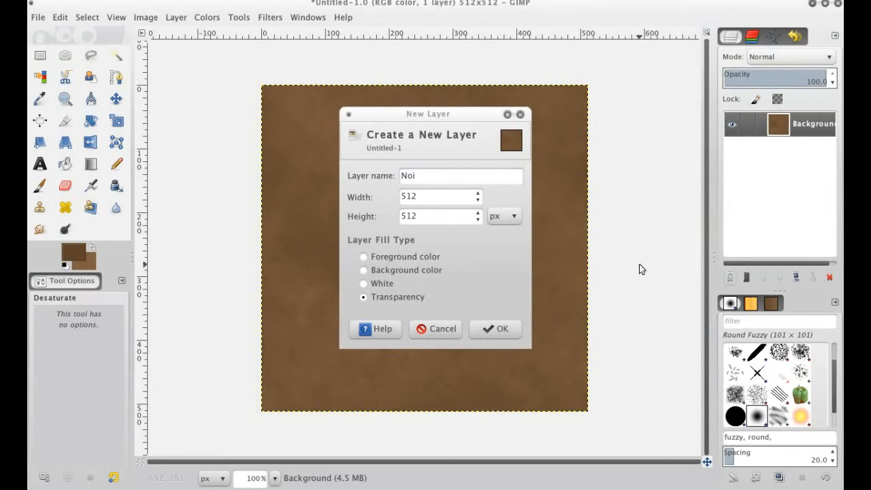
type("e")
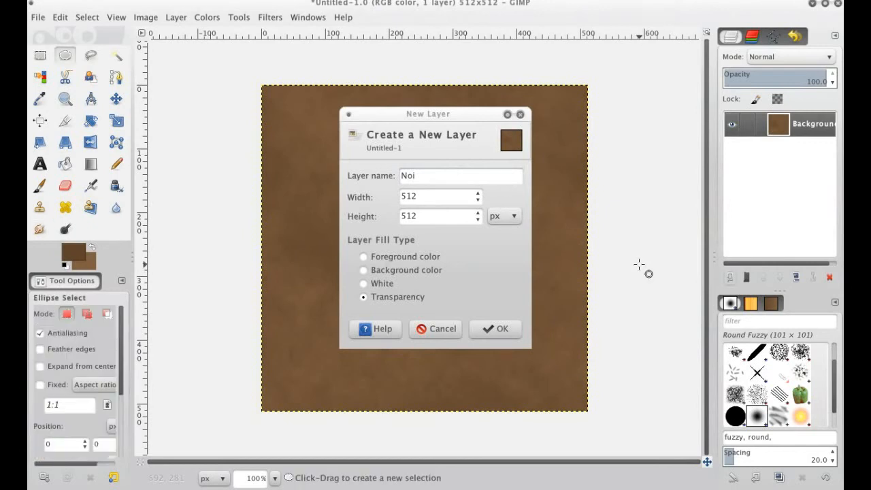
type("se")
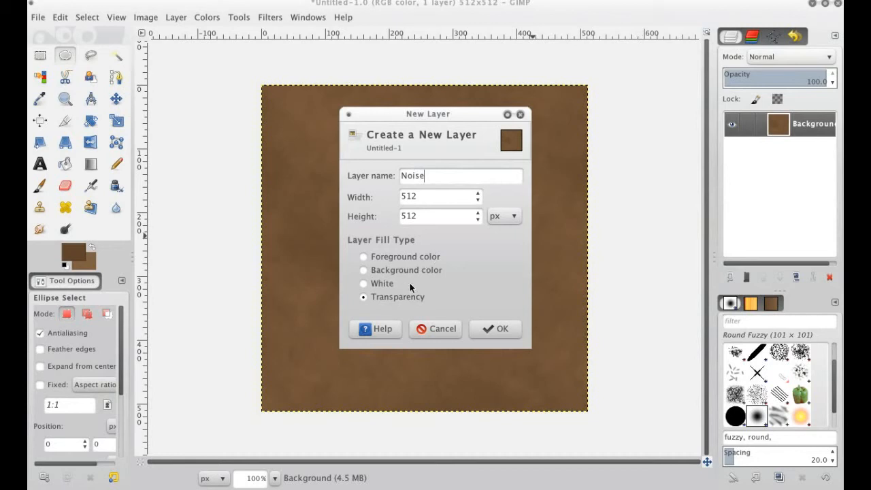
left_click(500, 330)
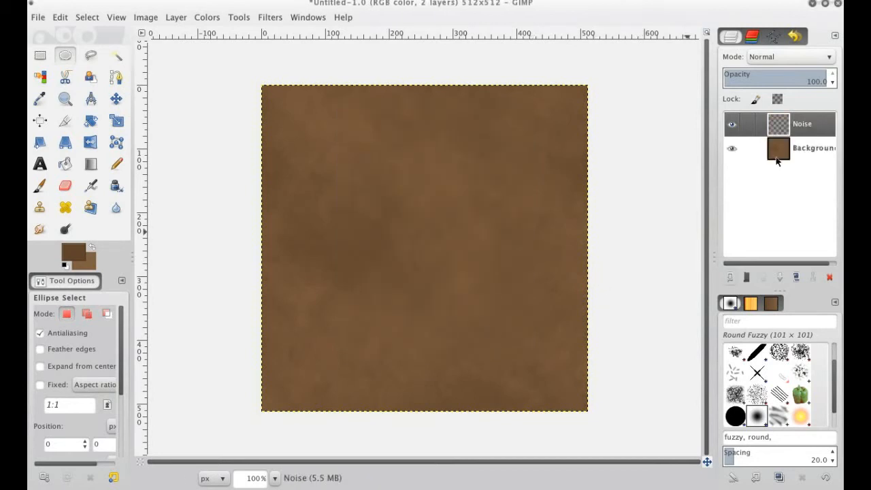
Apply RGB Noise to the Noise layer with Independent RGB off and Red, Green, Blue and Alpha all at 1.00
left_click(273, 19)
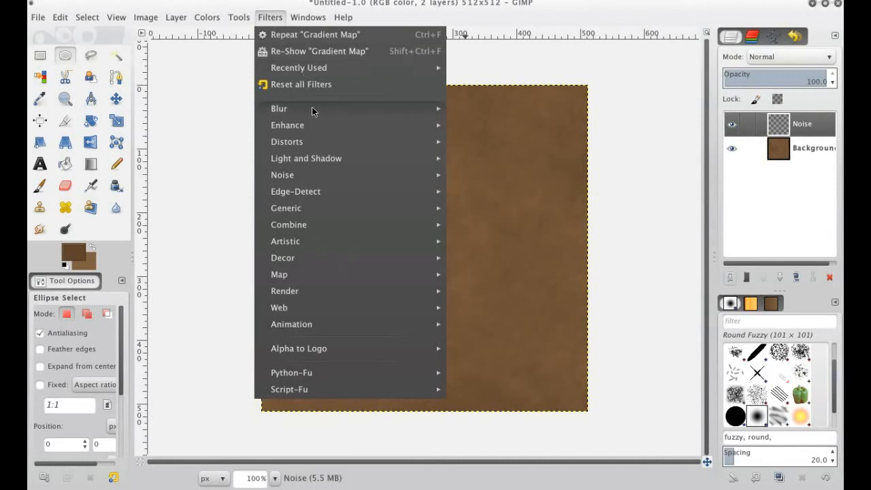
mouse_move(316, 177)
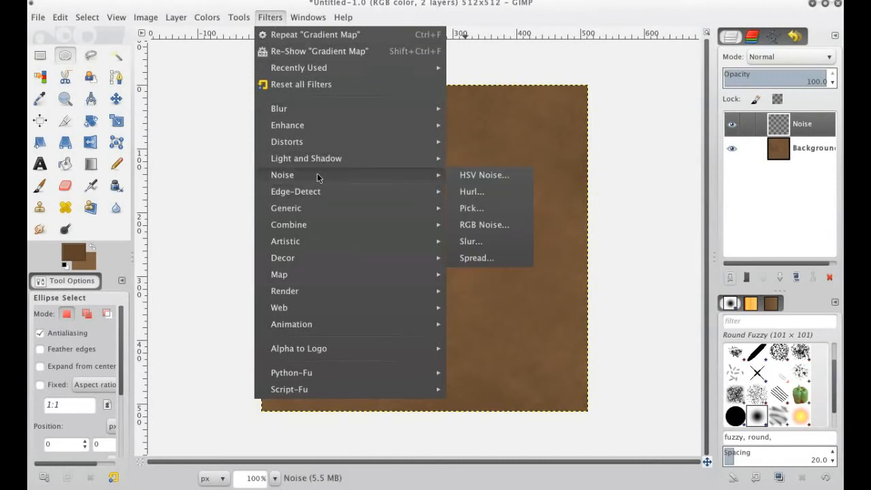
left_click(464, 221)
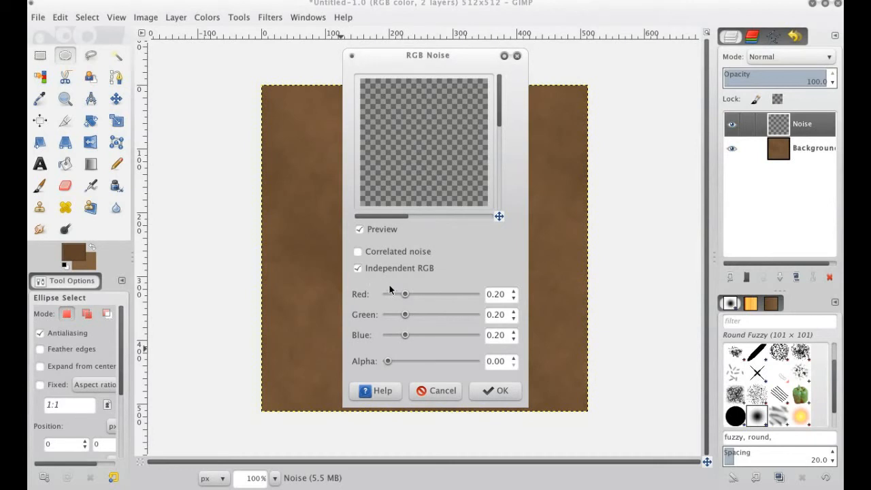
left_click_drag(410, 299, 440, 304)
left_click(391, 269)
left_click_drag(400, 317, 794, 333)
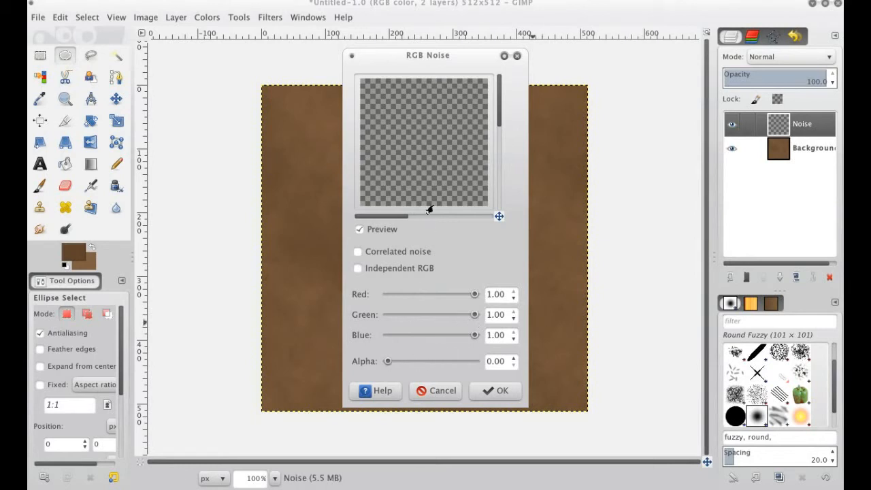
left_click_drag(387, 360, 509, 370)
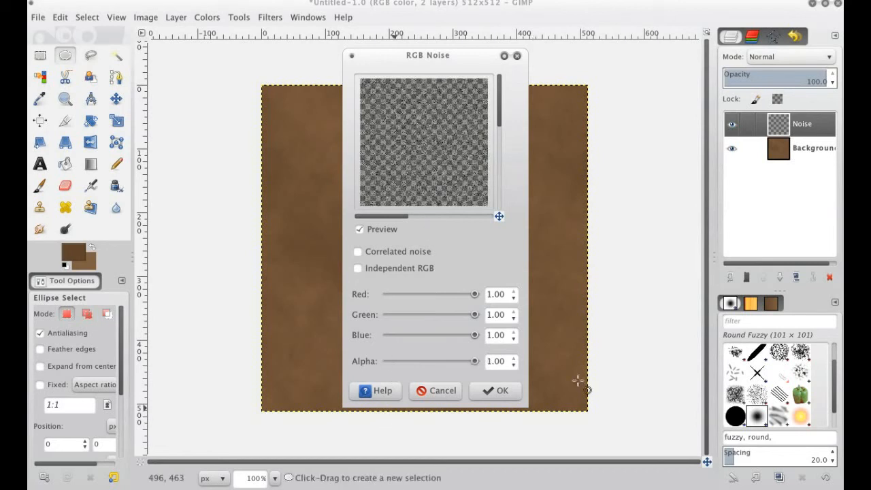
scroll(476, 153, "down", 5)
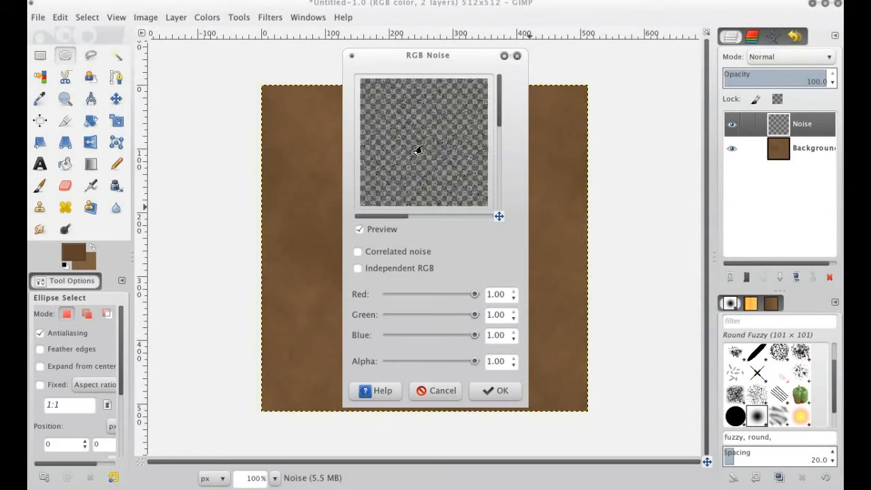
left_click(491, 390)
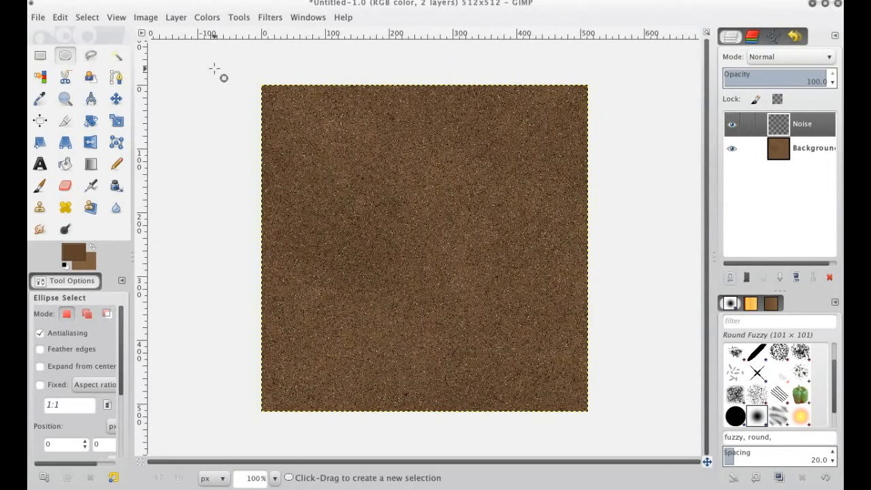
Hide the Noise layer and make the Background layer active
left_click(113, 101)
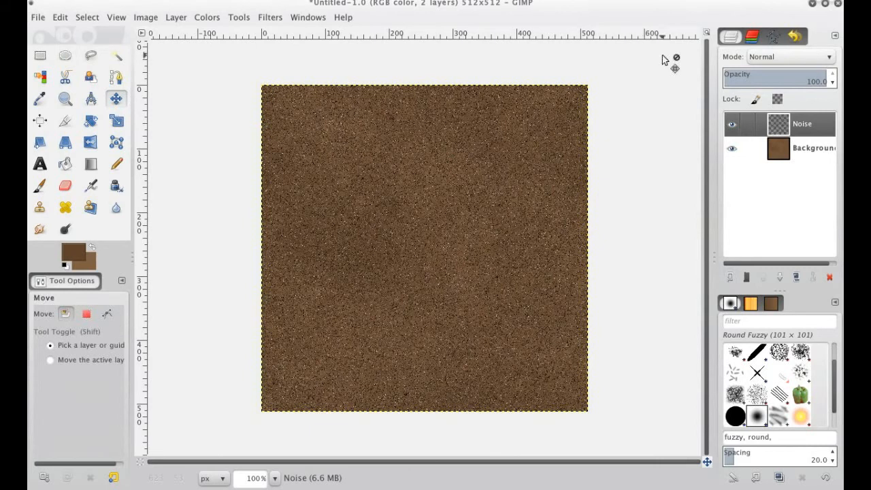
left_click(732, 127)
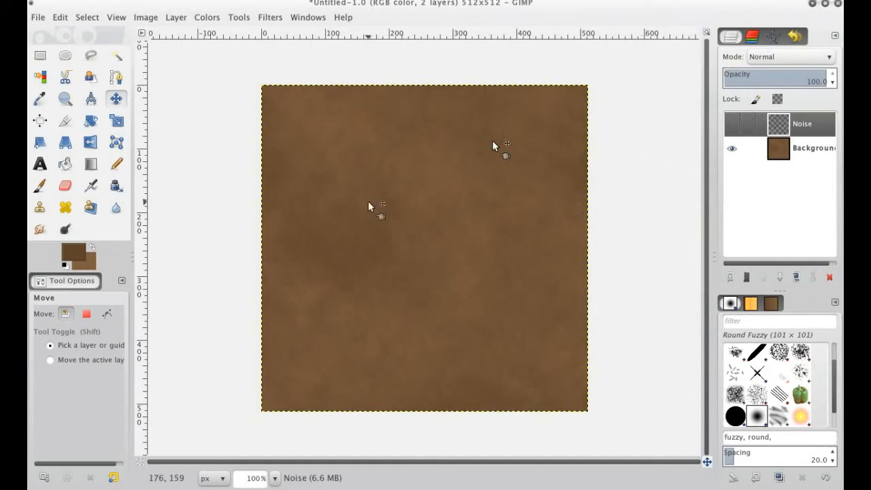
left_click(725, 132)
left_click(726, 132)
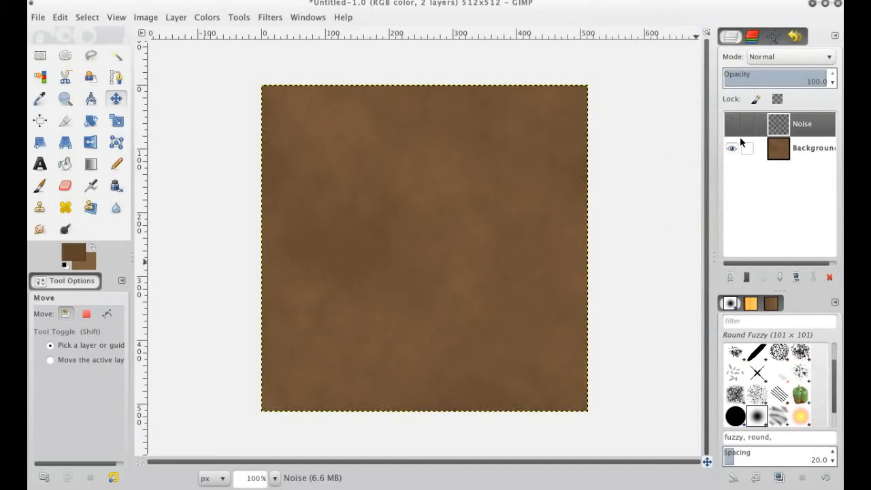
left_click(798, 156)
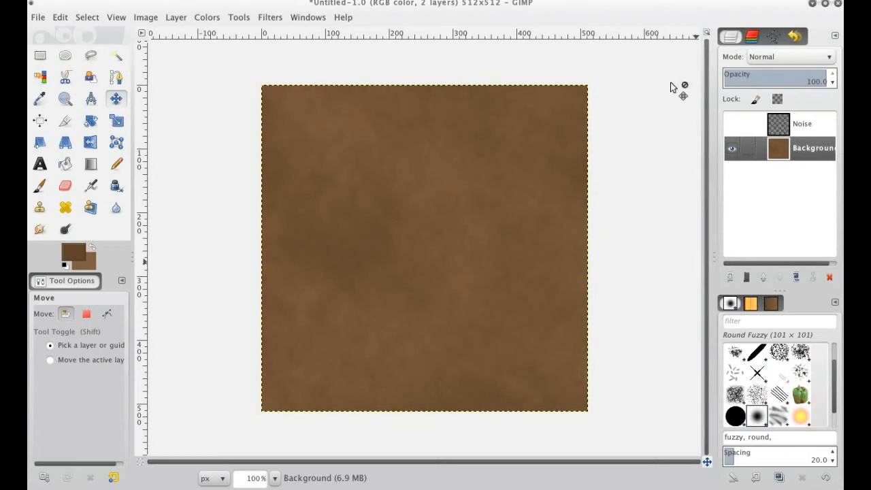
Start a Bump Map on the Background layer from the Noise layer, with Invert bumpmap and Tile bumpmap enabled
left_click(276, 18)
mouse_move(345, 275)
left_click(461, 278)
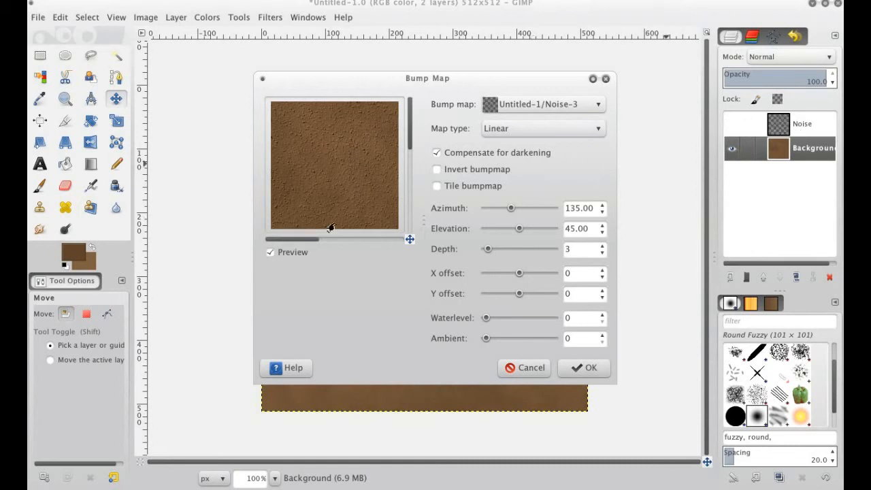
left_click(457, 170)
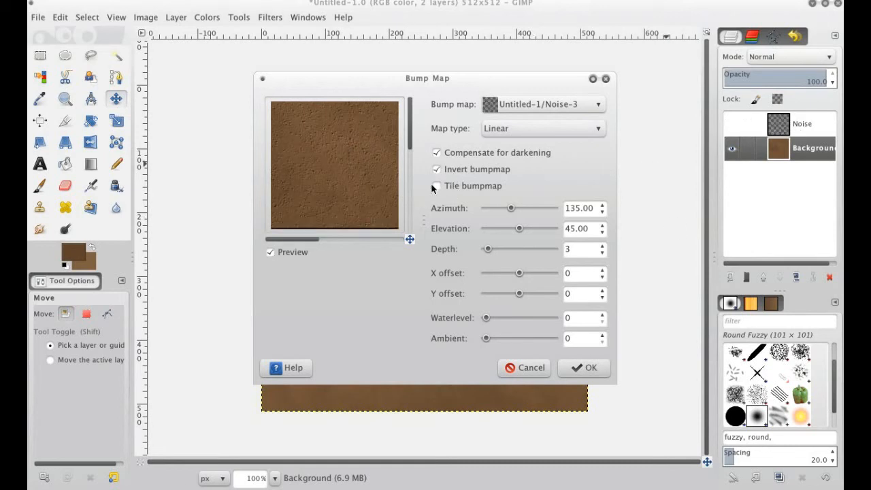
left_click(451, 185)
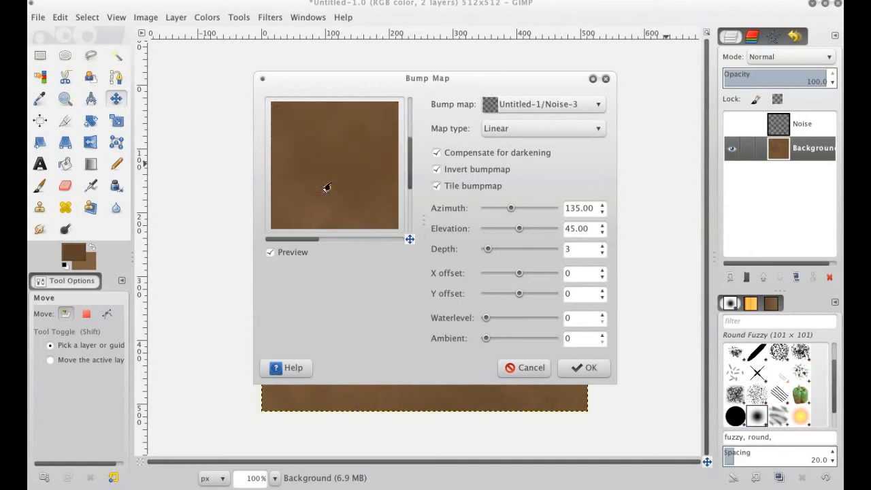
Set the bump map's azimuth to 185 and elevation to 36, increase its depth slightly, and apply it
double_click(591, 211)
type("1")
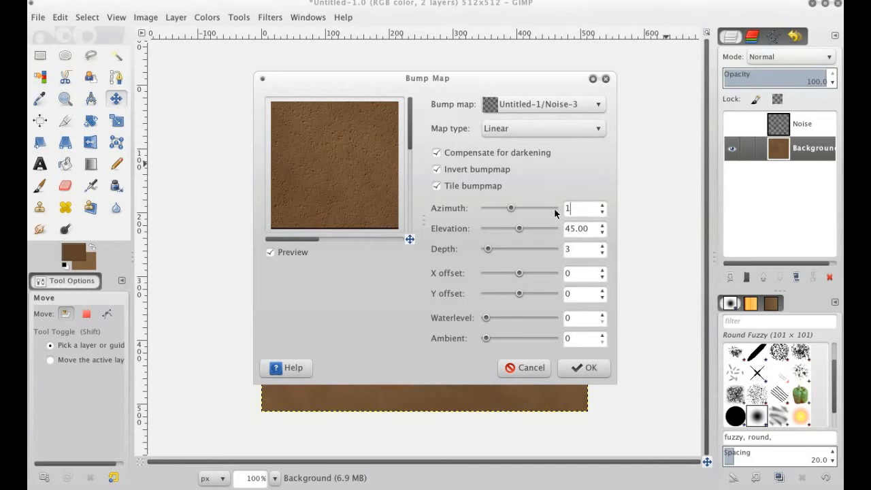
type("85")
key("Return")
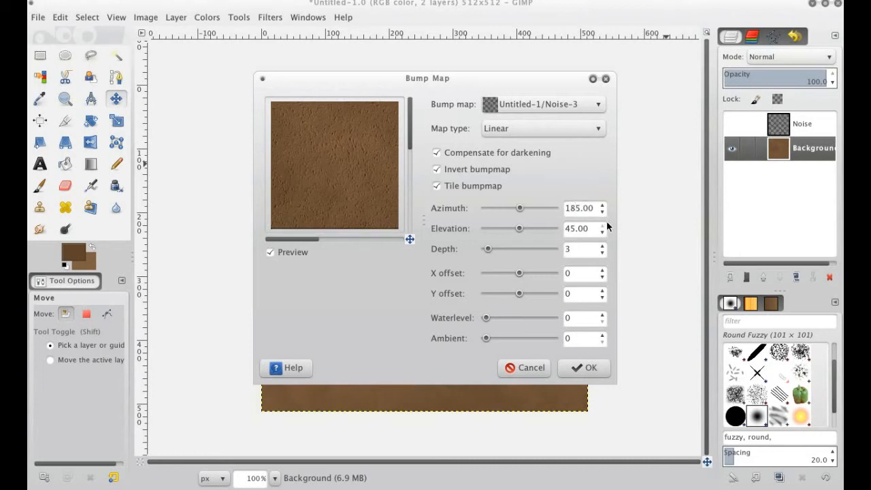
double_click(585, 228)
type("36")
left_click(581, 251)
left_click(602, 246)
left_click(571, 371)
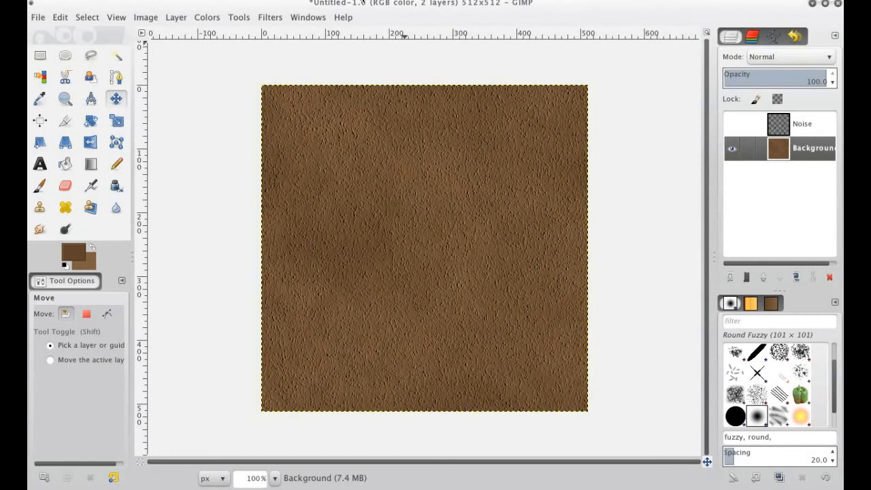
Tile the bumped texture into a new 1024x1024 px image to check its seams
left_click(270, 18)
mouse_move(324, 312)
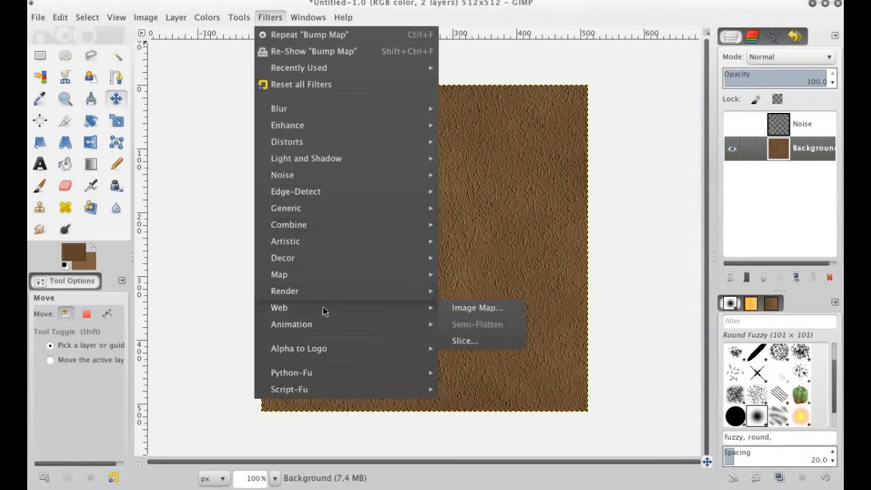
mouse_move(385, 274)
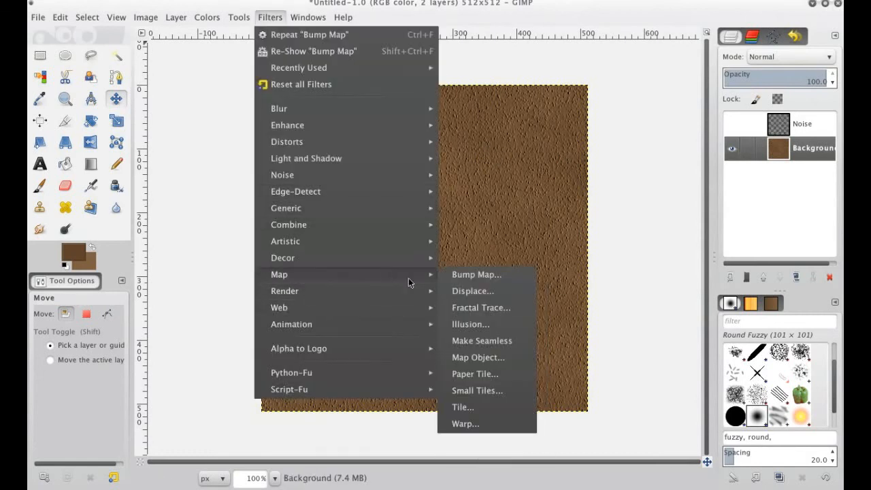
left_click(491, 405)
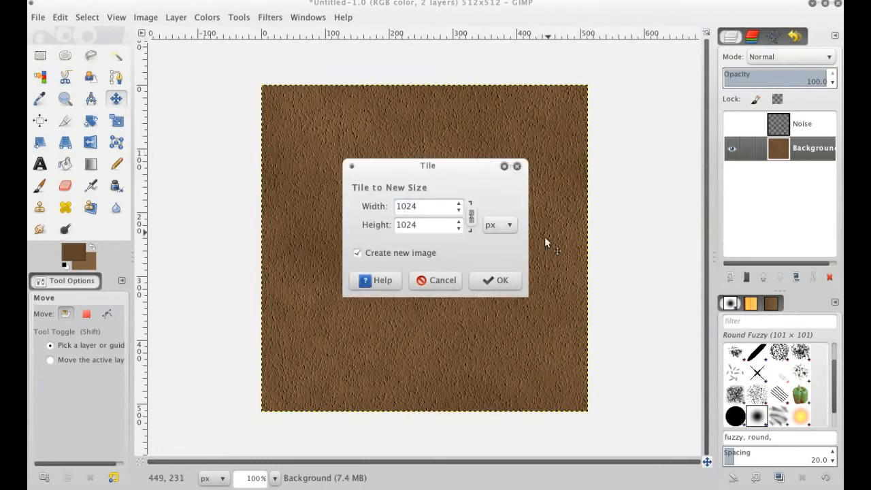
left_click(507, 278)
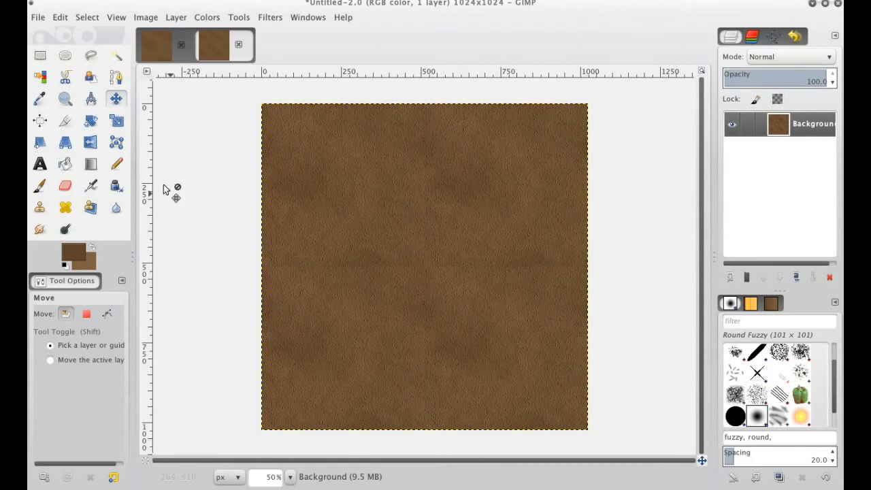
Mark the horizontal seam on the tiled image with white 20-pixel Paintbrush loops, and close that image without saving
left_click(40, 185)
left_click(65, 265)
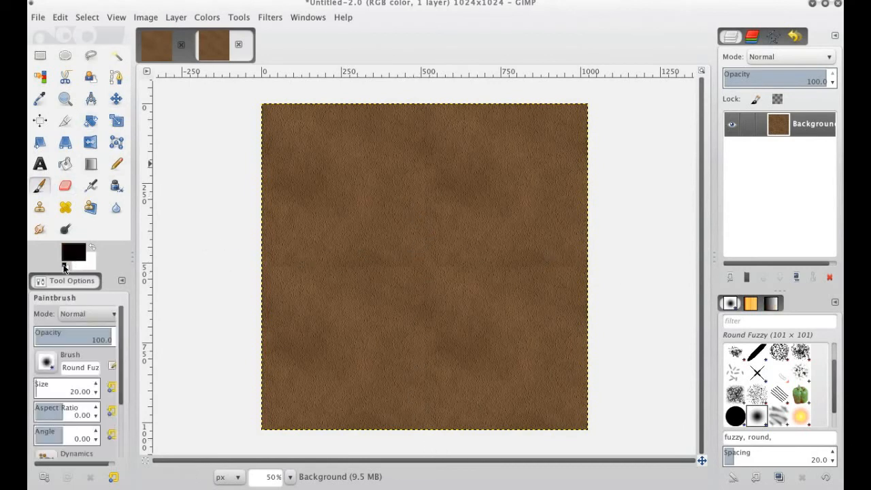
left_click(93, 257)
left_click(262, 360)
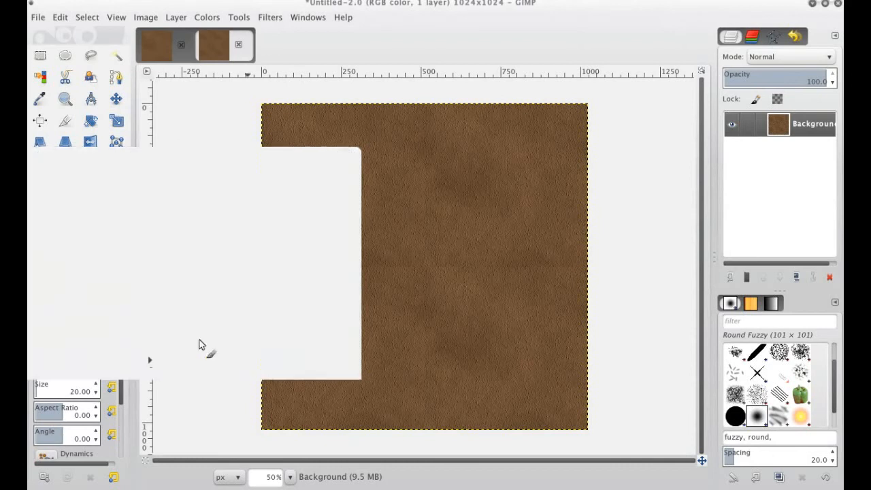
left_click(93, 247)
mouse_move(407, 248)
left_mouse_down()
mouse_move(305, 250)
mouse_move(189, 273)
mouse_move(327, 309)
mouse_move(416, 309)
mouse_move(435, 284)
mouse_move(394, 249)
left_mouse_up()
mouse_move(590, 255)
left_mouse_down()
mouse_move(569, 245)
mouse_move(430, 263)
mouse_move(422, 313)
mouse_move(613, 293)
mouse_move(557, 242)
left_mouse_up()
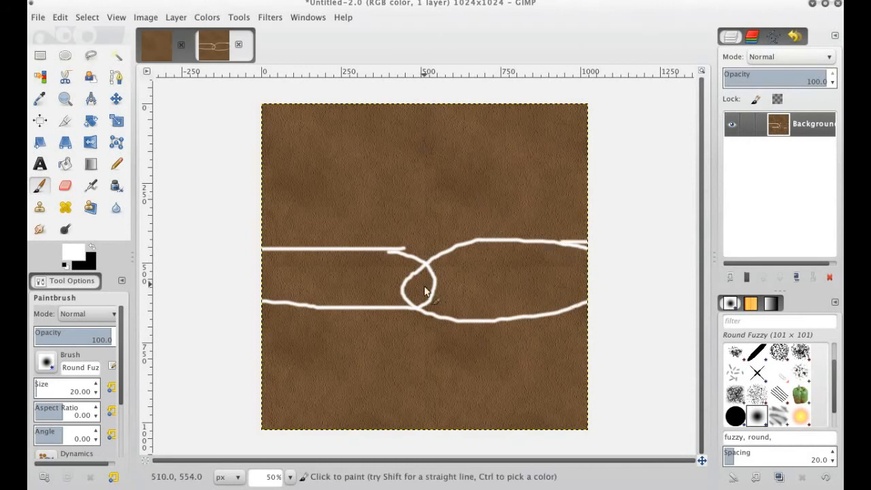
left_click(238, 44)
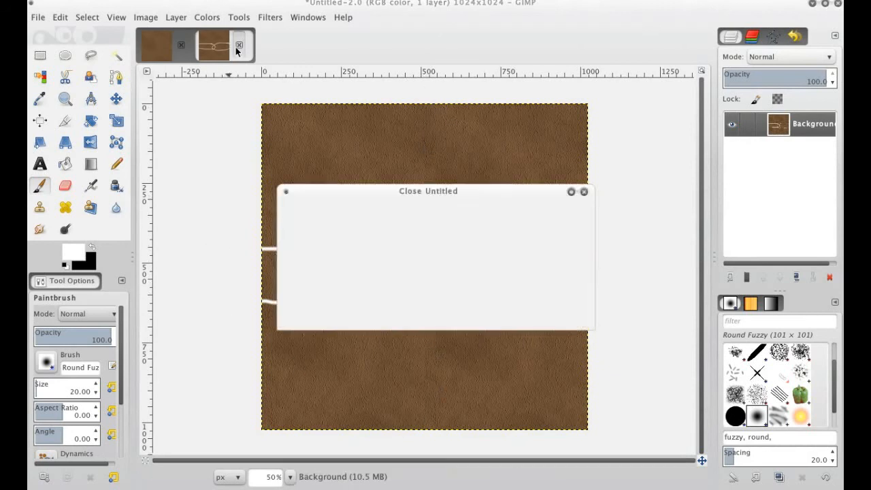
left_click(371, 314)
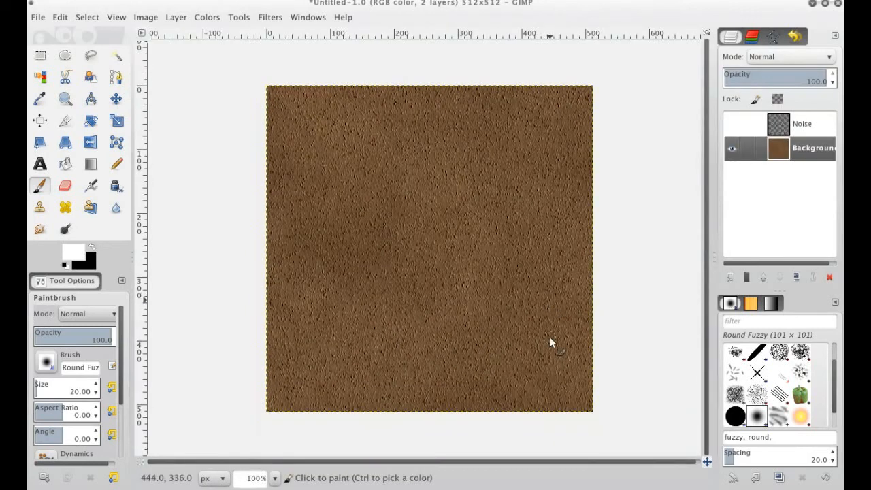
Apply Make Seamless to the Background layer of the 512x512 texture
left_click(270, 17)
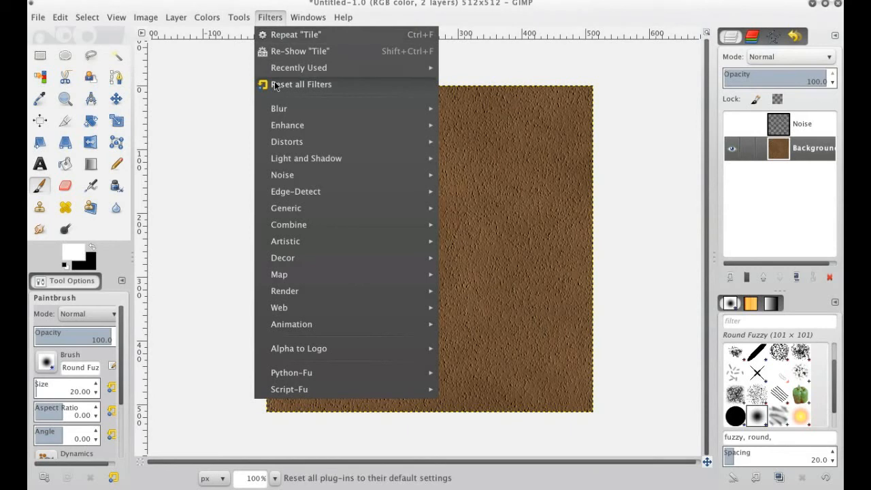
mouse_move(288, 273)
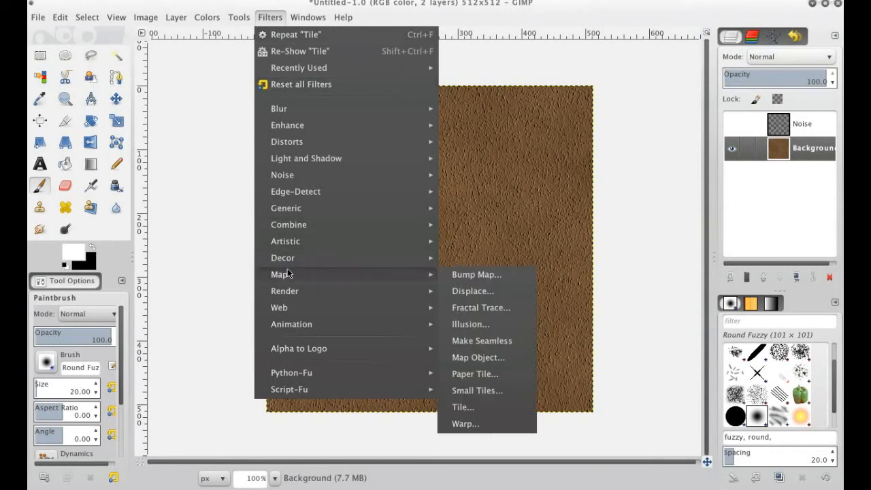
left_click(504, 339)
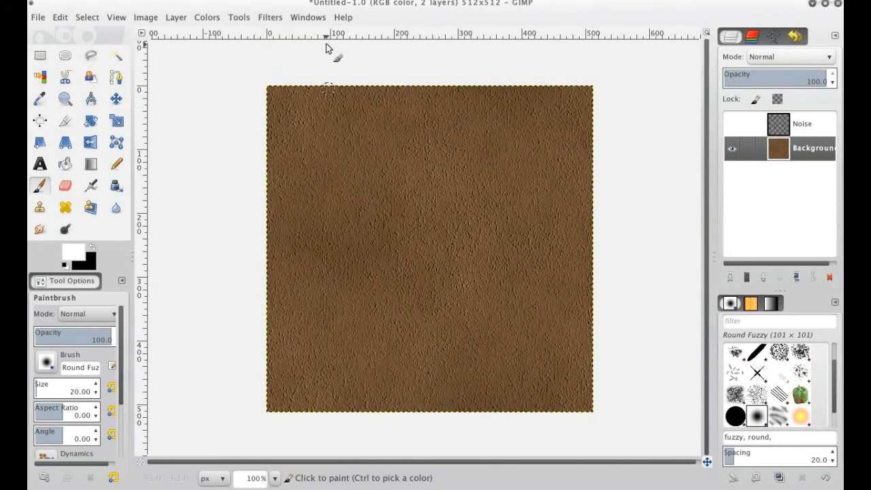
Tile the seamless texture into a new 1024x1024 px image, and return to the original 512x512 image
left_click(273, 21)
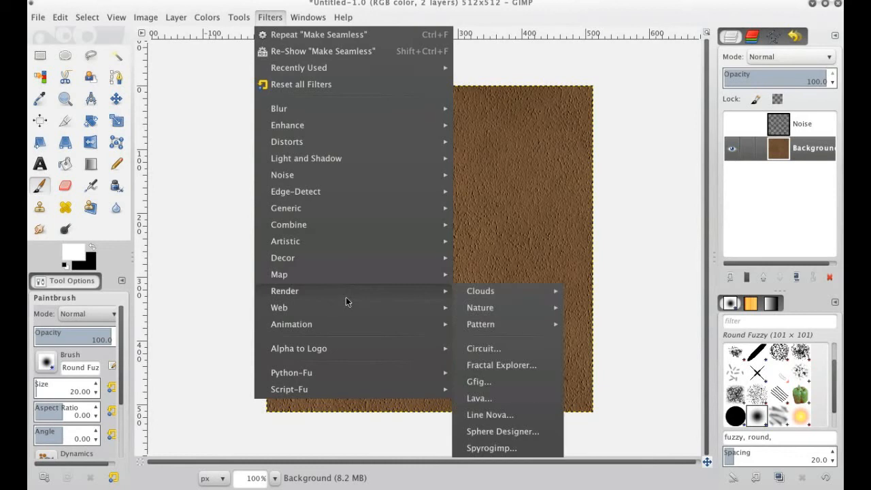
mouse_move(349, 309)
mouse_move(350, 274)
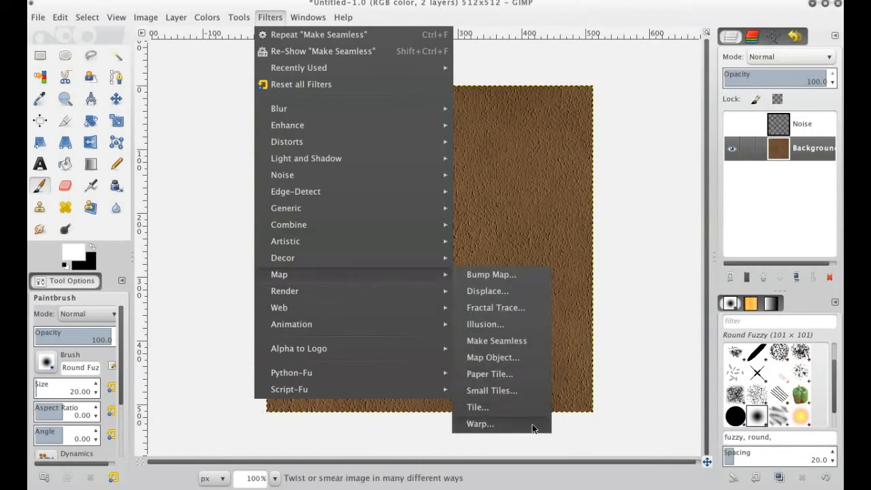
left_click(511, 407)
type("1024")
left_click(426, 225)
left_click(495, 281)
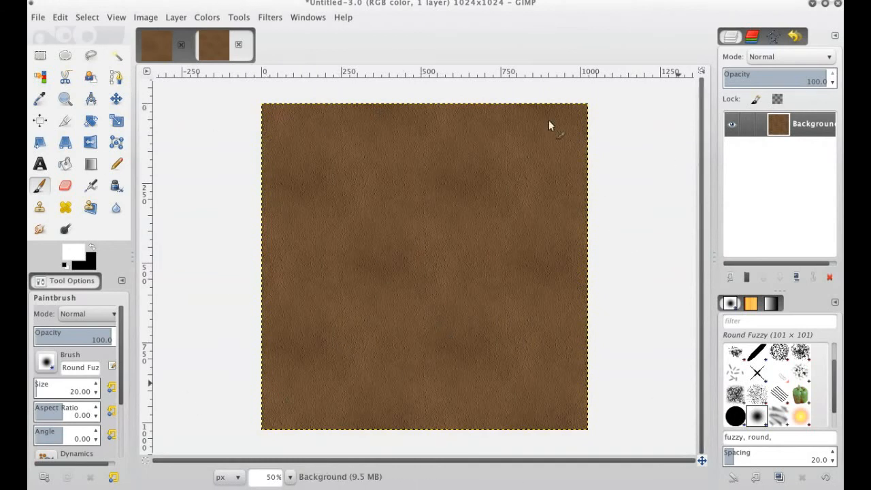
left_click(164, 48)
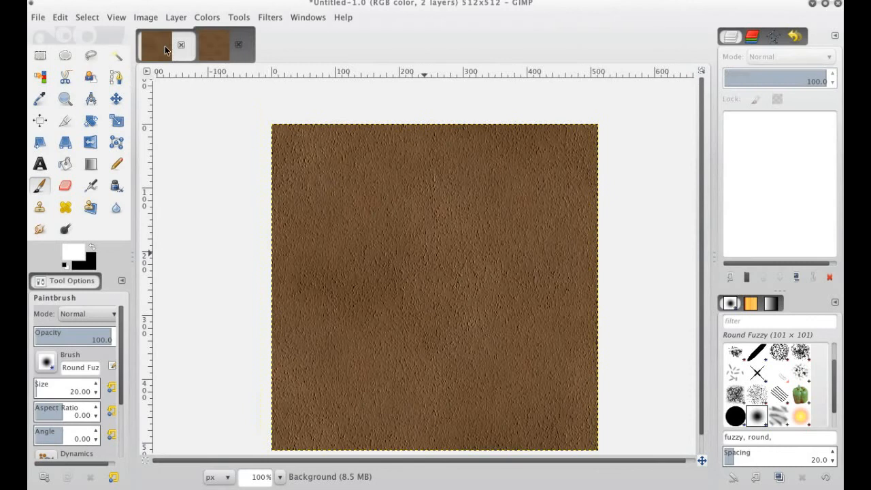
Inspect the tiled 1024x1024 image for seams, and close it without saving
left_click(200, 46)
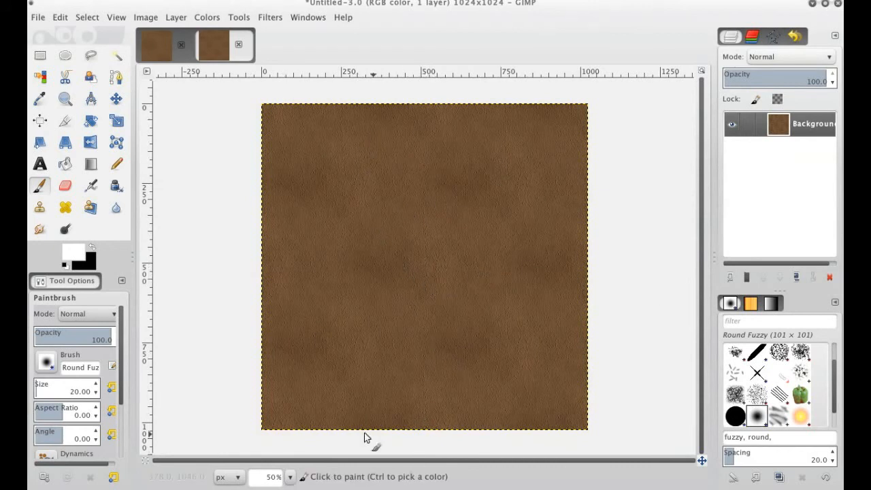
left_click(238, 45)
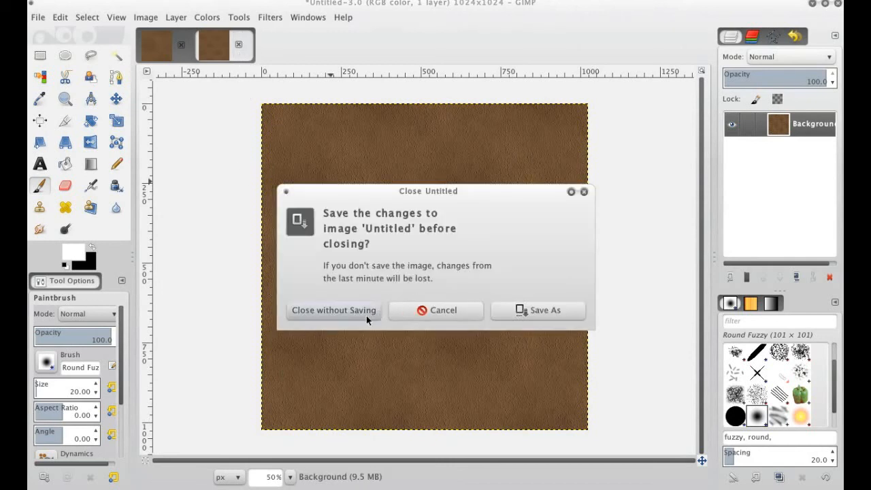
left_click(374, 309)
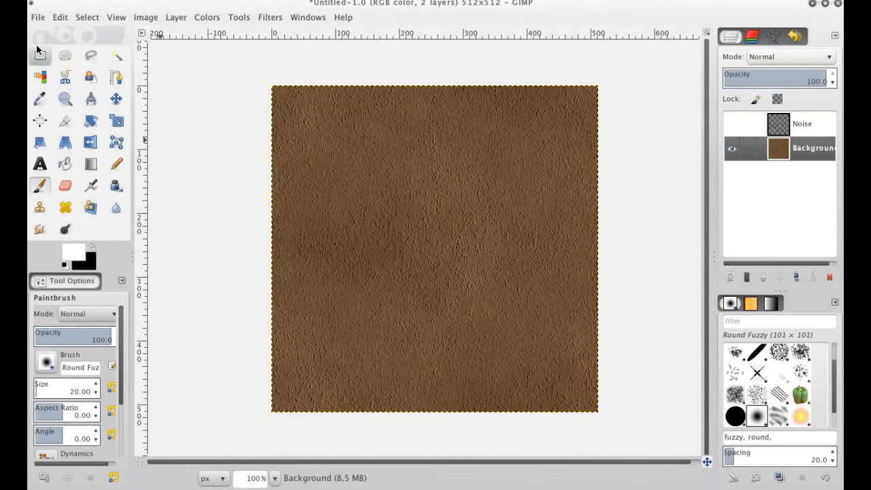
Export the 512x512 texture as dirt.png in the textures folder with compression level 9, replacing the existing file
left_click(38, 19)
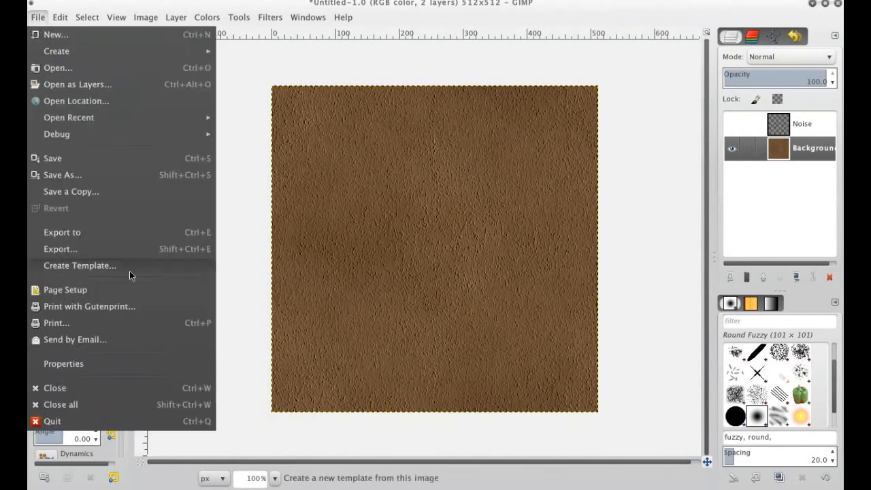
left_click(128, 236)
double_click(181, 192)
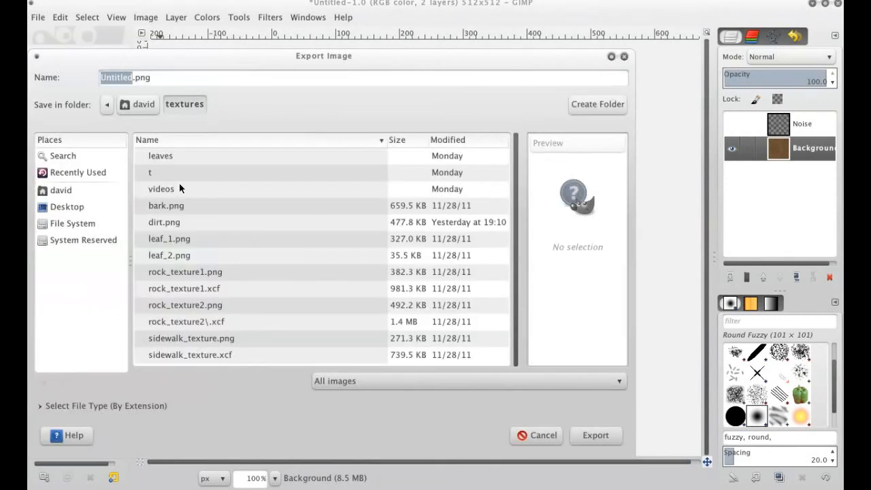
left_click(182, 225)
left_click(578, 433)
left_click(438, 314)
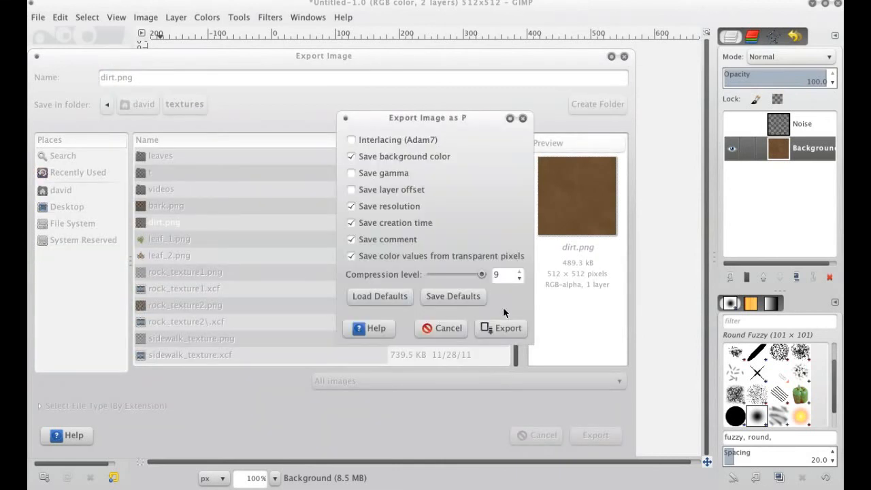
left_click(498, 332)
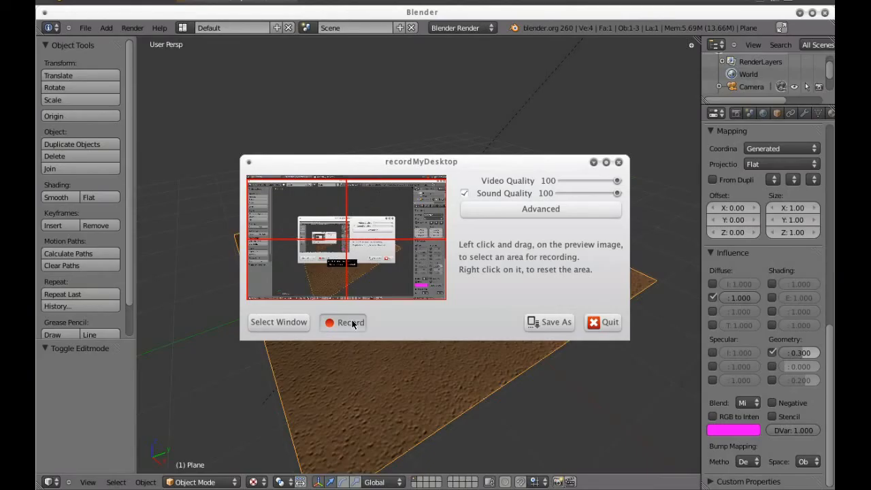
Switch to Blender and examine the brown bump-textured plane up close from a lower angle
left_click(343, 322)
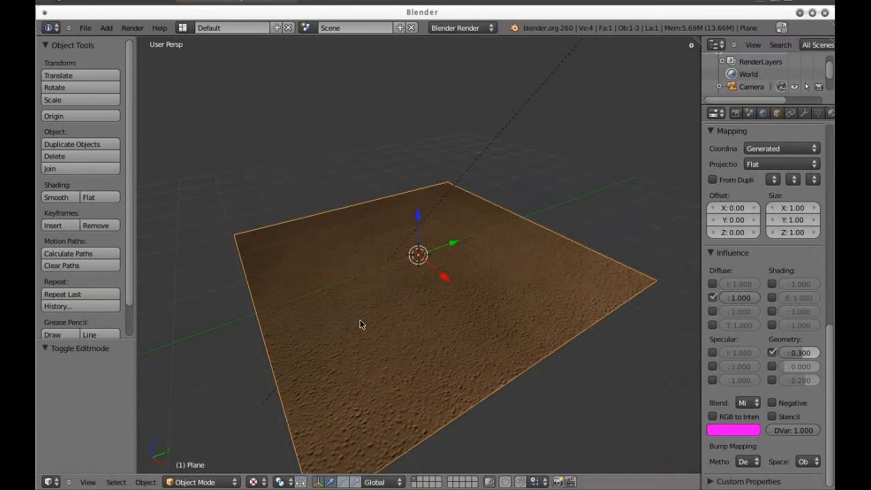
scroll(399, 316, "up", 1)
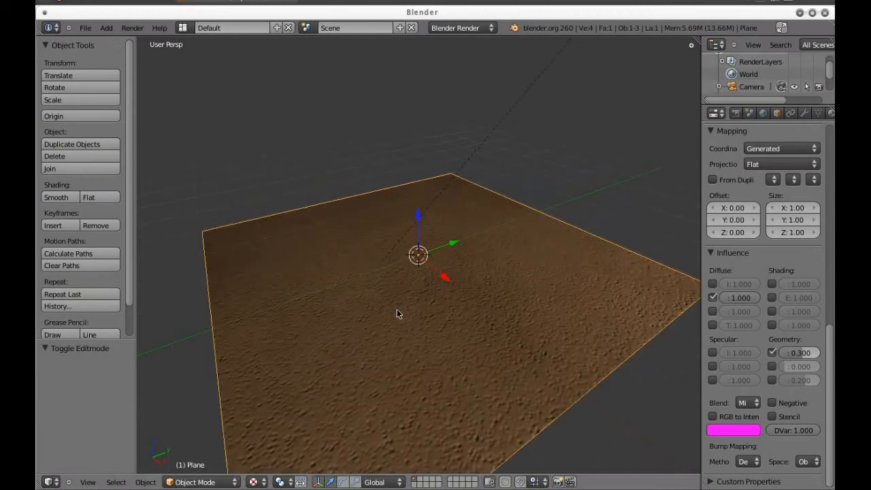
left_click_drag(460, 350, 351, 273)
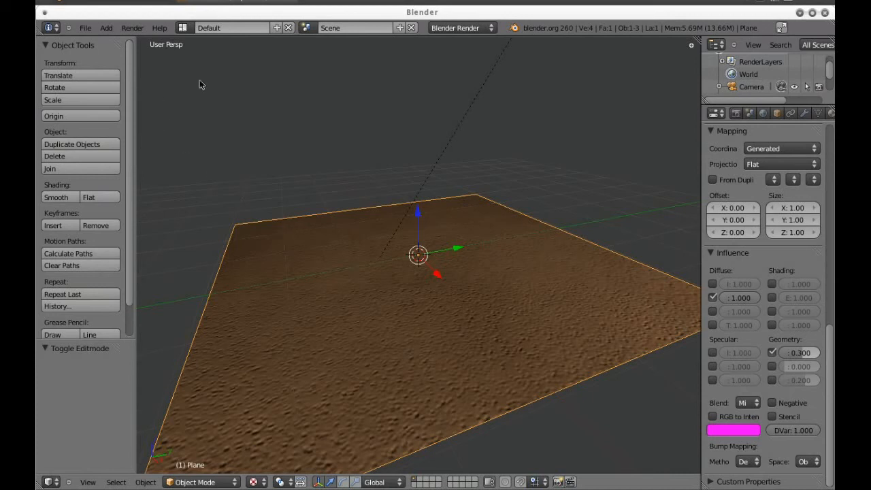
Start a new Blender scene and delete the default cube
left_click(85, 27)
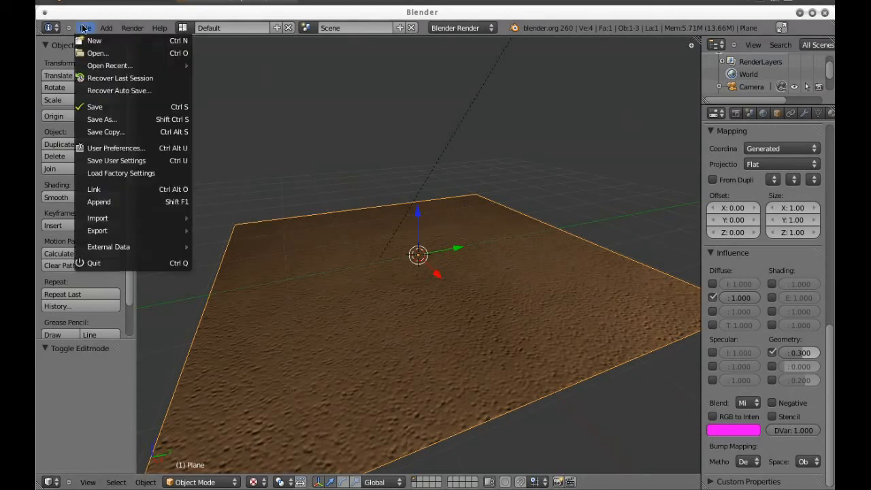
left_click(104, 41)
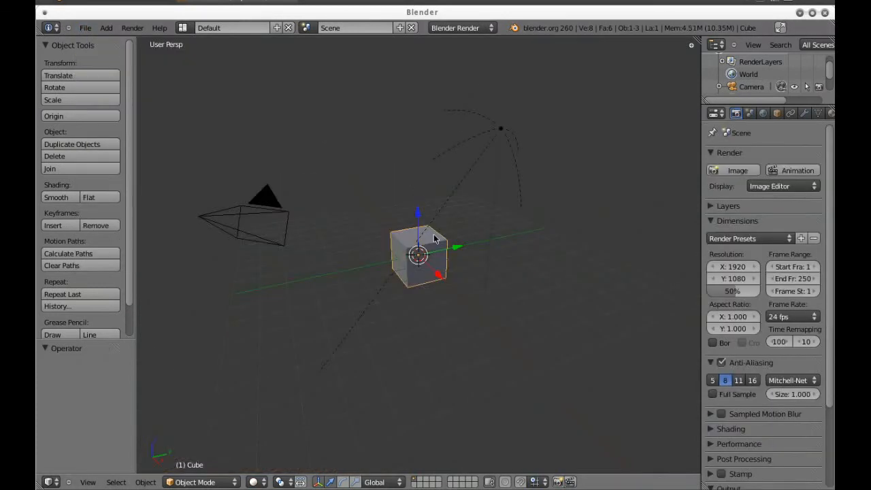
key("x")
left_click(444, 271)
scroll(443, 272, "up", 2)
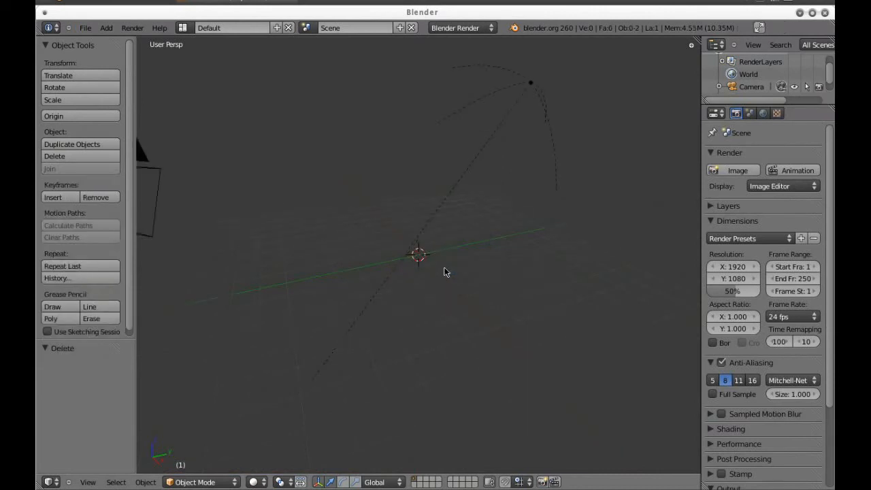
Change the scene's lamp to the Hemi type
right_click(526, 108)
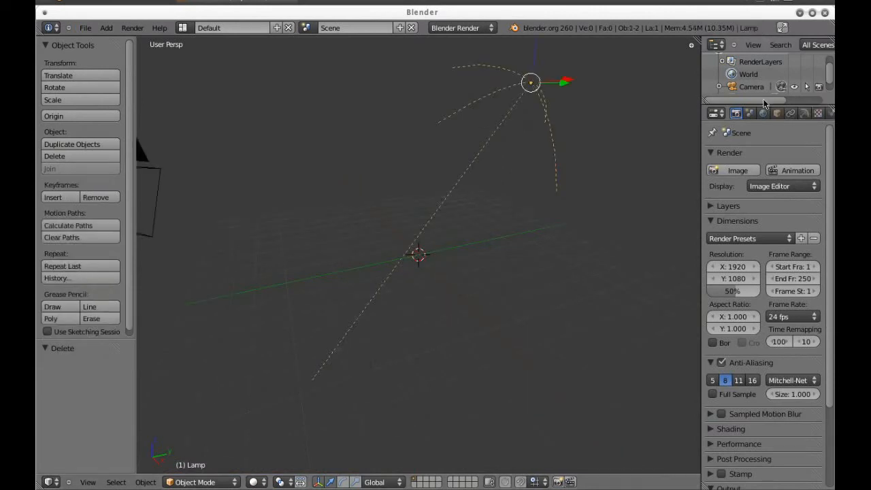
left_click(804, 113)
left_click(716, 292)
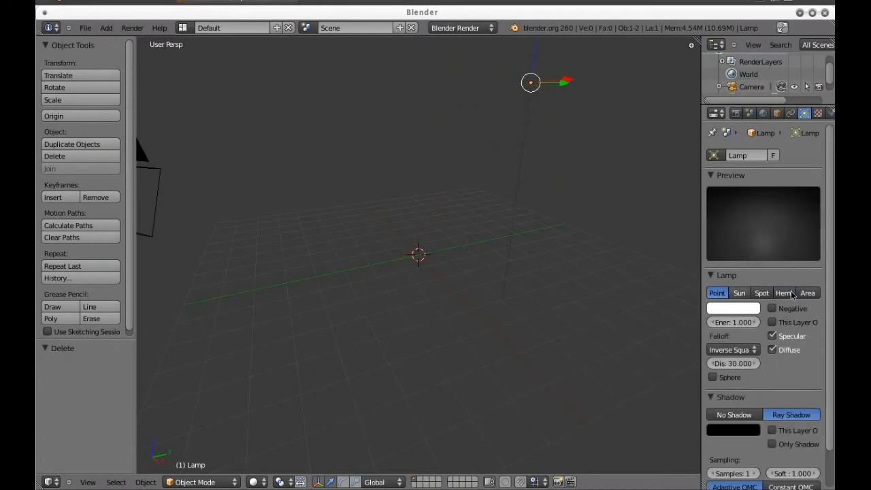
left_click(783, 293)
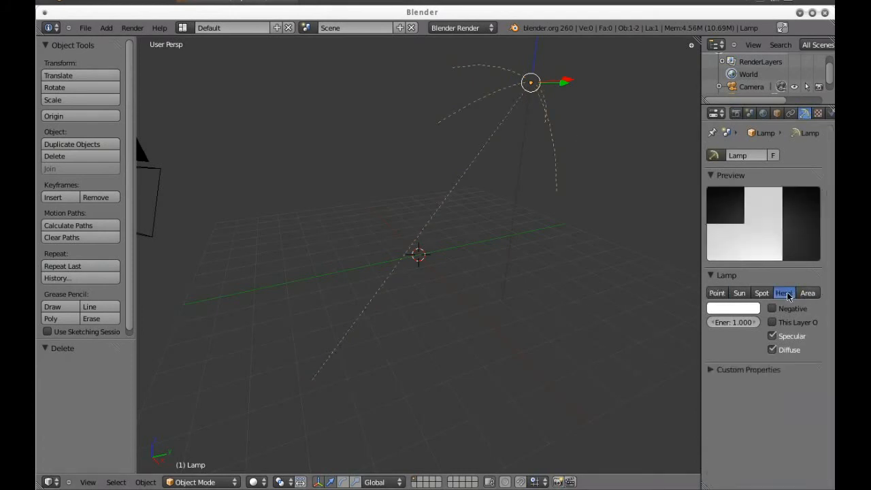
Add a mesh plane at the origin and scale it up by about 2.96
key("shift+a")
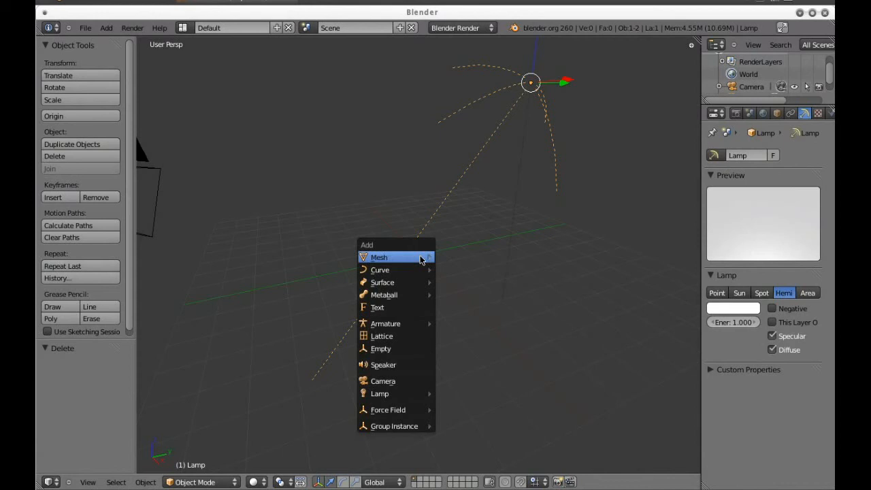
mouse_move(421, 261)
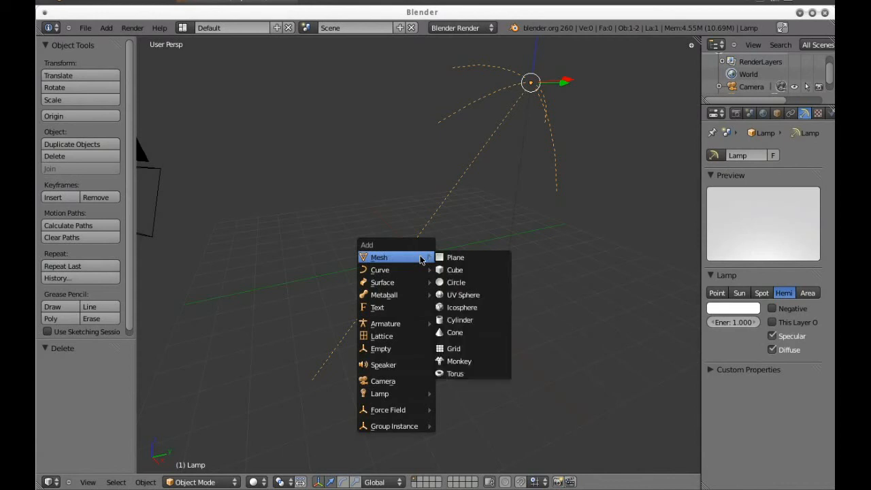
left_click(476, 264)
key("s")
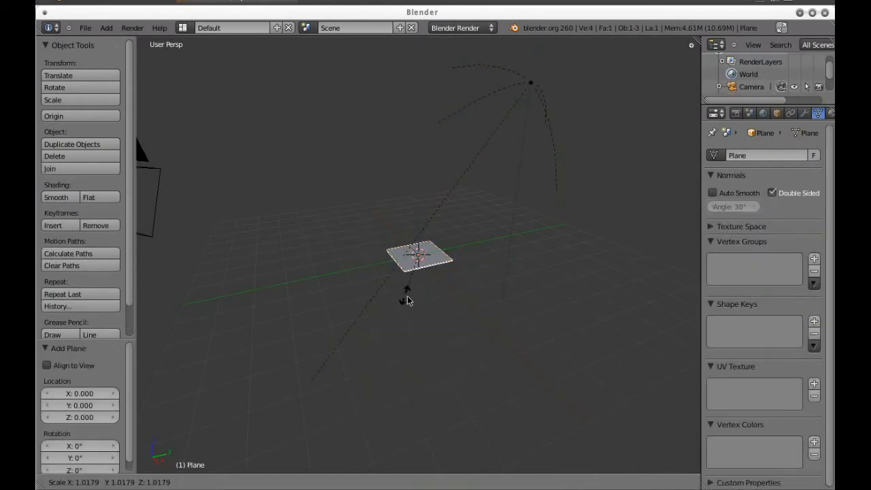
left_click(494, 354)
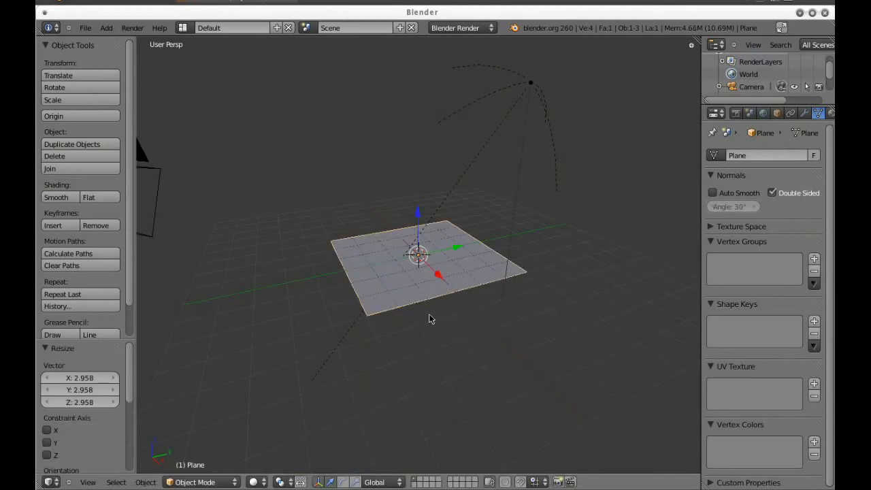
Give the plane a new material with a specular intensity of 0
scroll(800, 115, "down", 3)
left_click(780, 113)
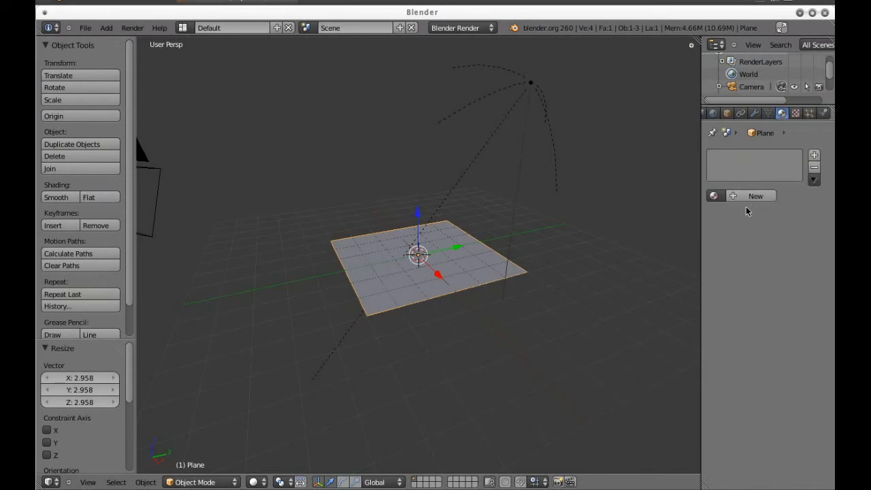
left_click(750, 197)
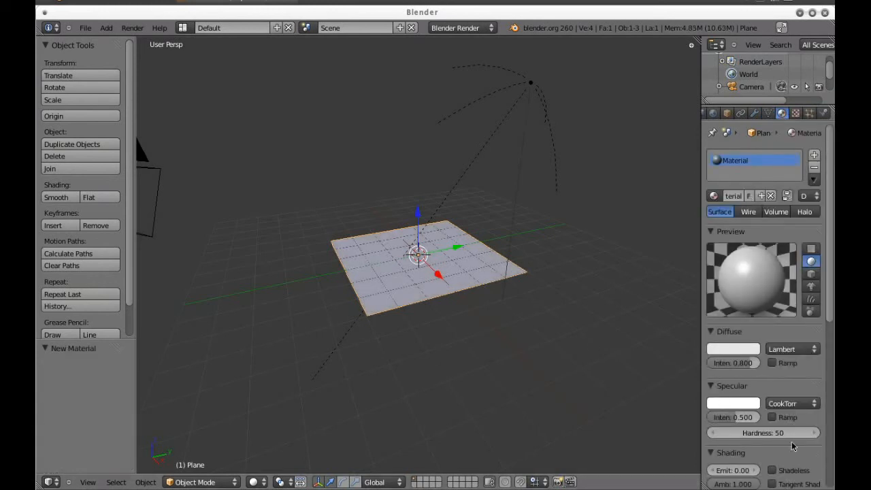
left_click_drag(743, 417, 653, 422)
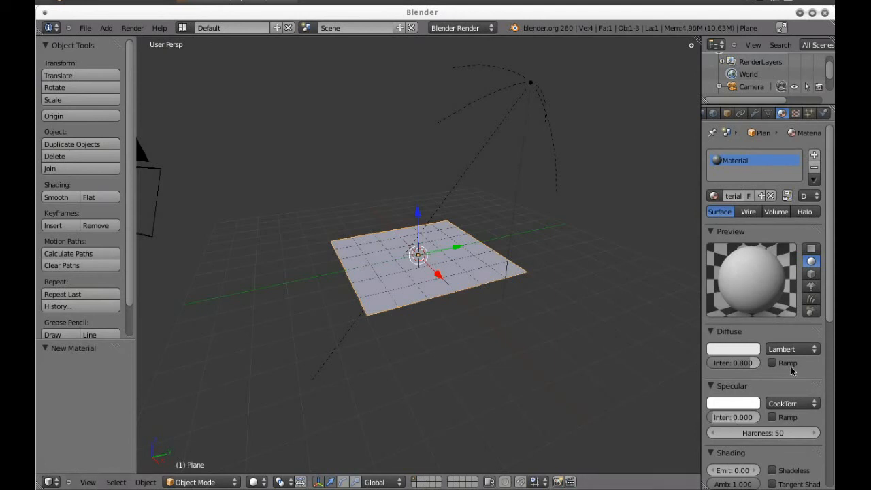
Add a new texture to the plane's material and set its type to Image or Movie
left_click(795, 113)
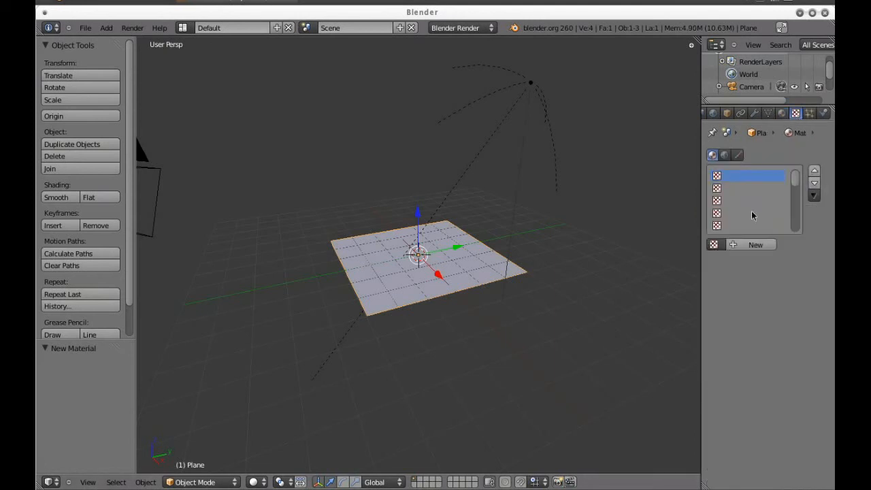
left_click(740, 247)
left_click(783, 261)
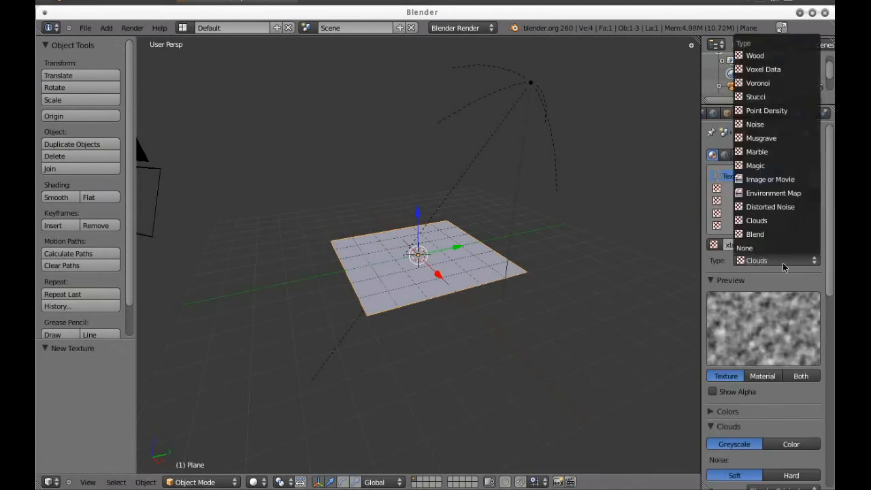
left_click(780, 179)
scroll(780, 182, "down", 2)
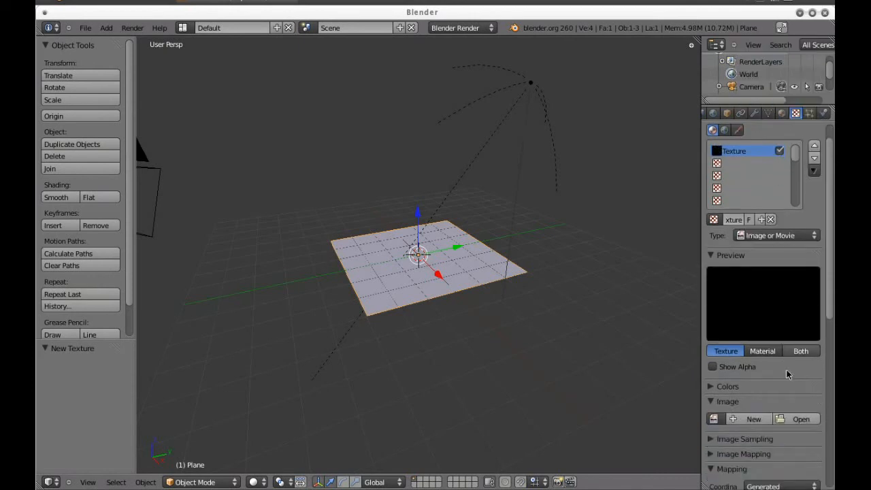
Load dirt.png from the textures folder as the texture's image
left_click(800, 393)
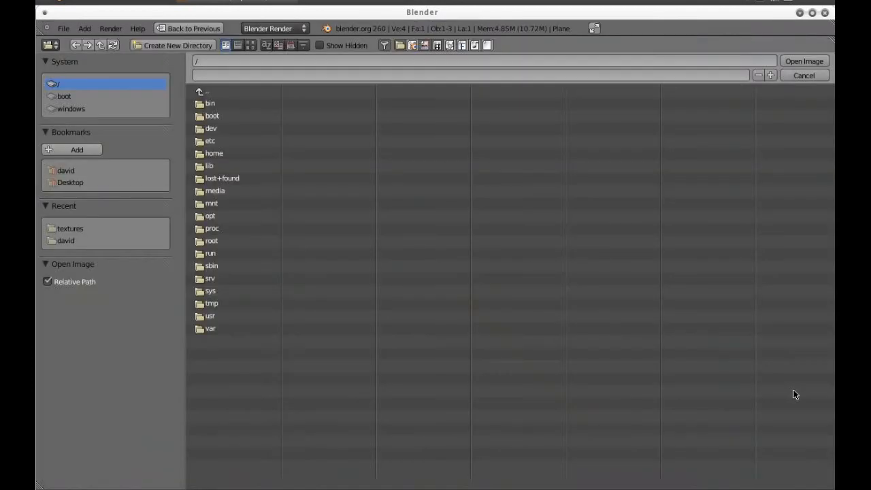
left_click(116, 228)
left_click(245, 154)
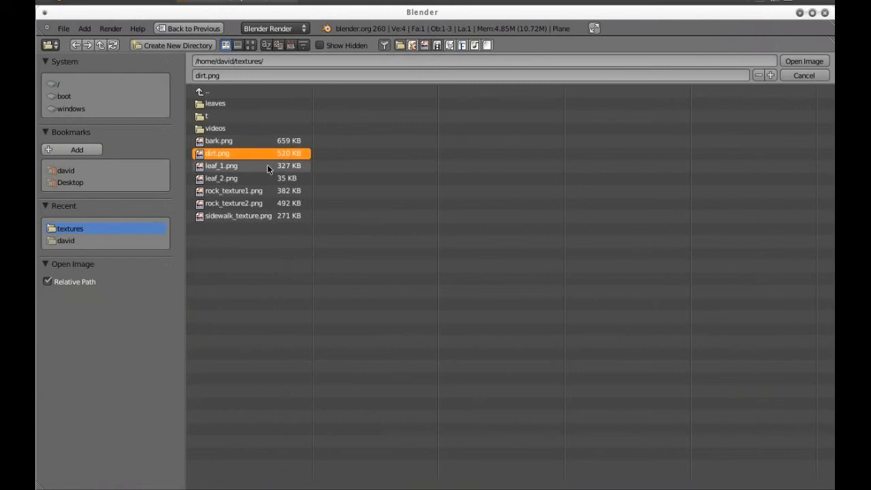
left_click(803, 60)
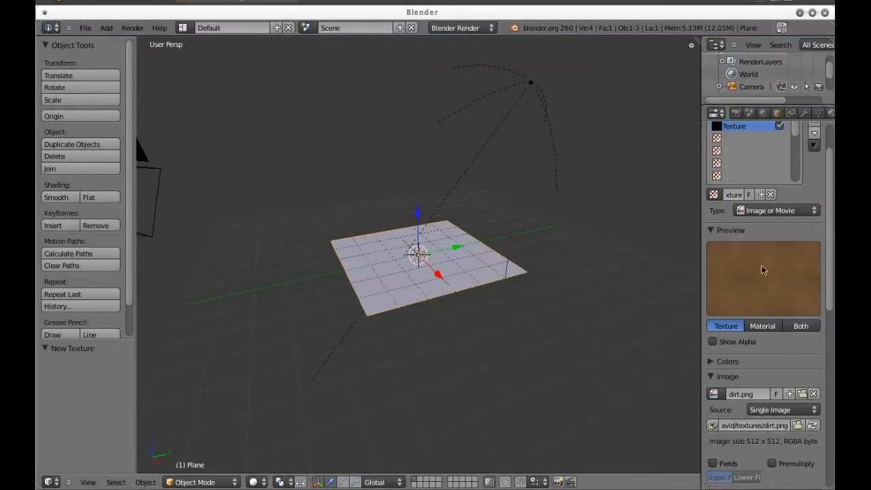
scroll(762, 270, "down", 5)
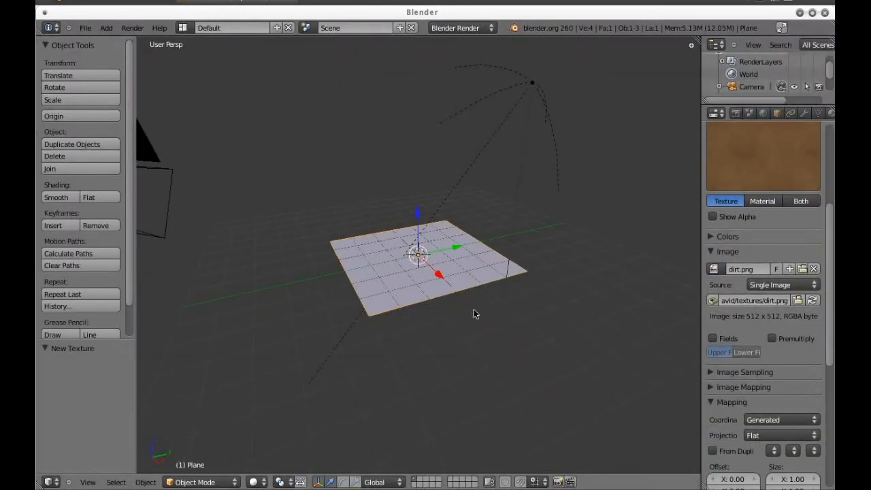
Unwrap the whole plane's UVs in Edit Mode using the Unwrap method
key("Tab")
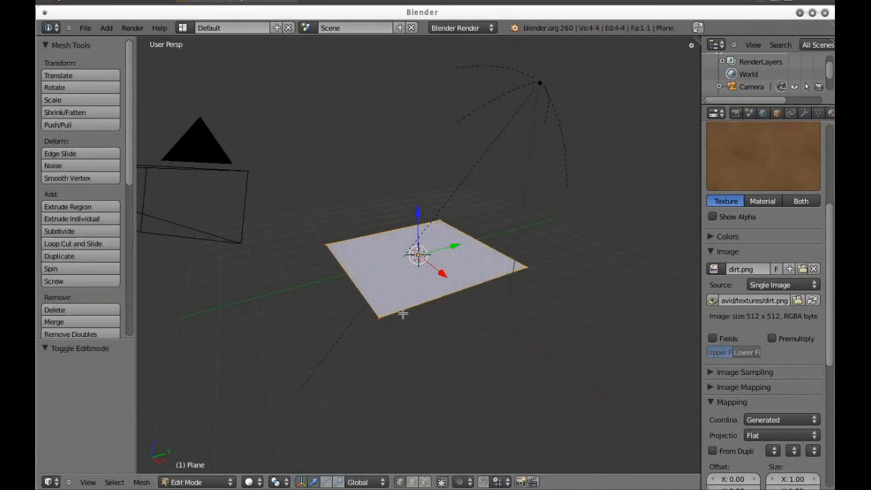
scroll(418, 216, "up", 2)
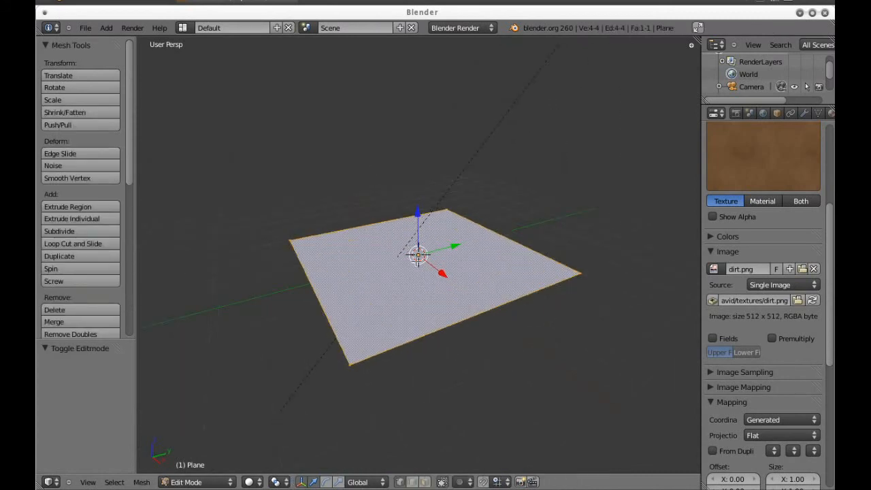
key("u")
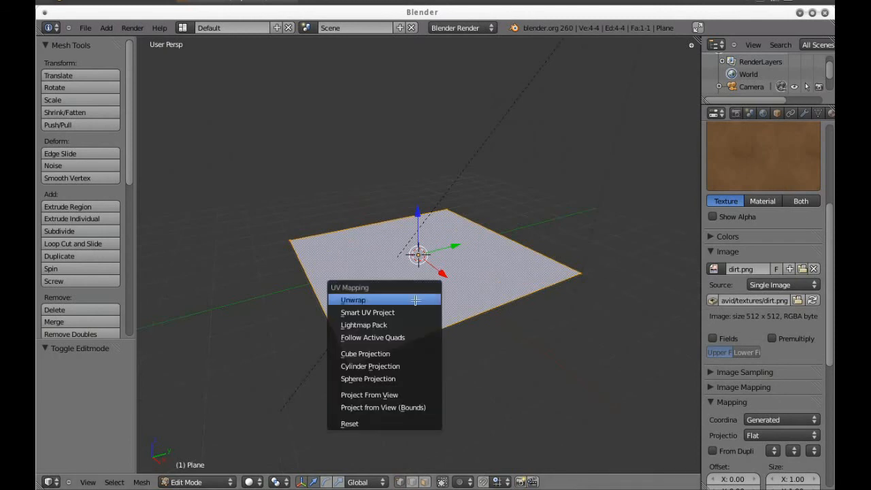
key("u")
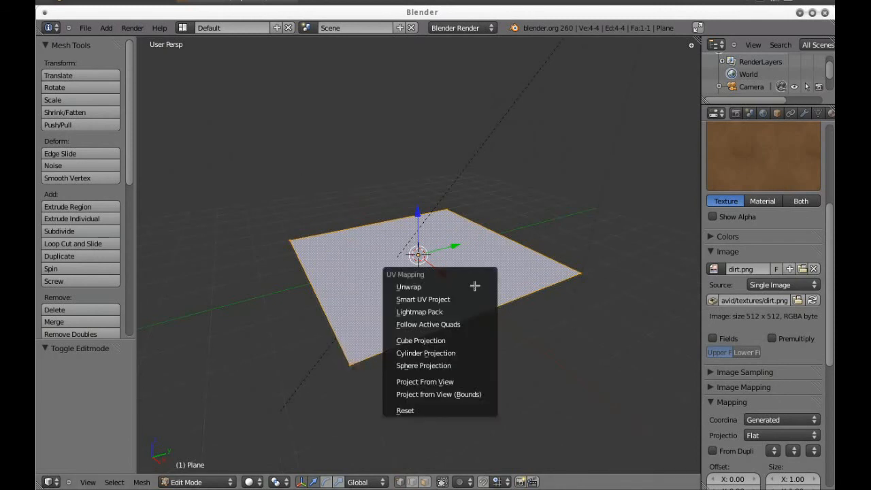
left_click(474, 287)
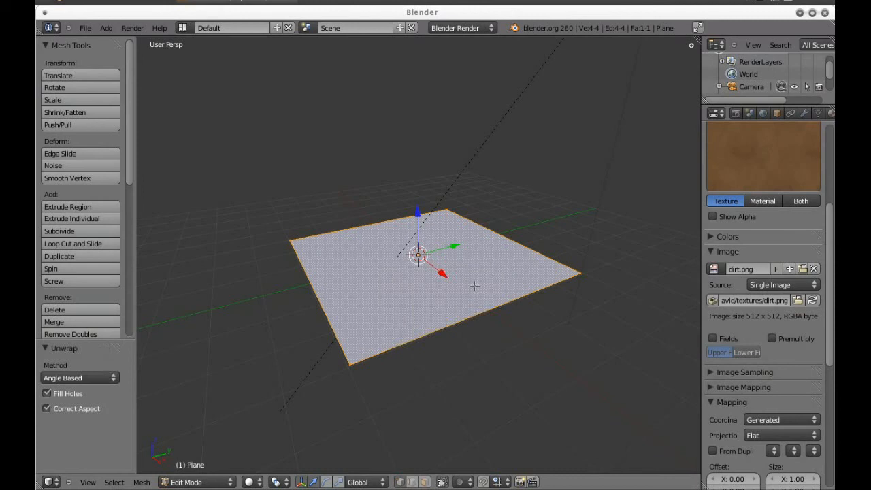
Assign the dirt.png image to the plane's unwrapped UVs in the UV/Image Editor
left_click(49, 481)
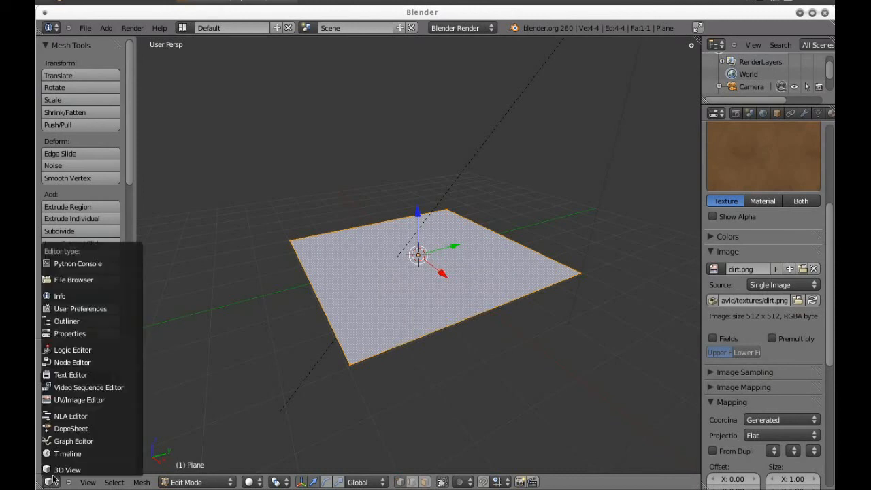
left_click(55, 483)
left_click(82, 399)
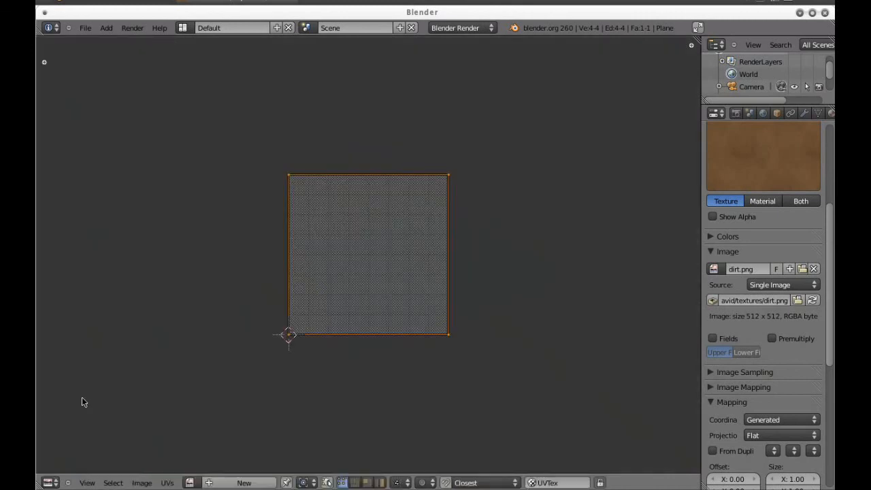
left_click(190, 482)
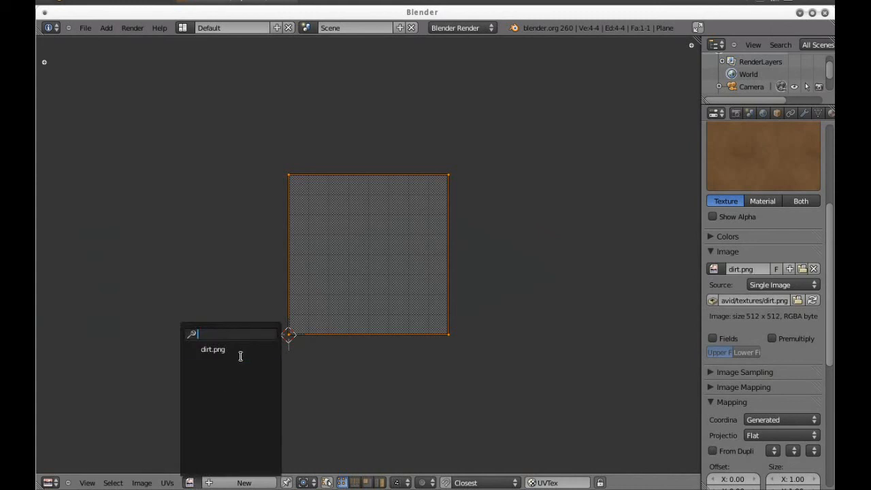
left_click(213, 349)
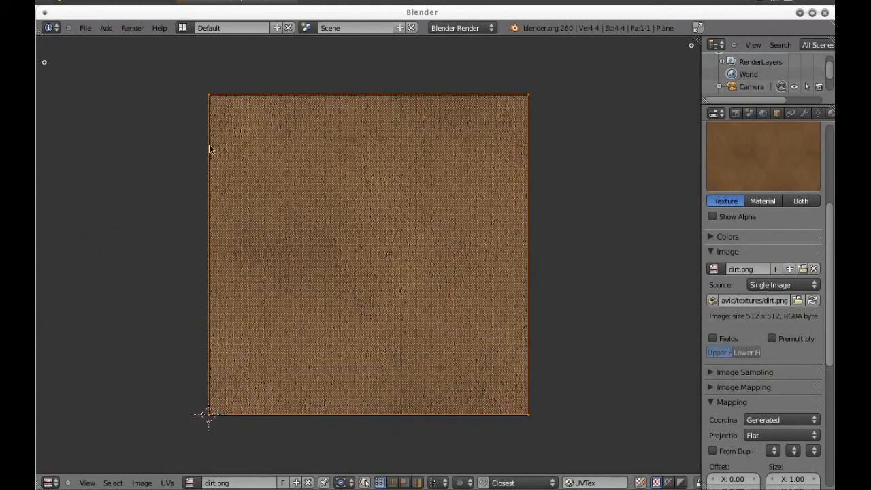
Return to the 3D View, leave Edit Mode and display the plane with textured viewport shading
left_click(47, 482)
left_click(59, 470)
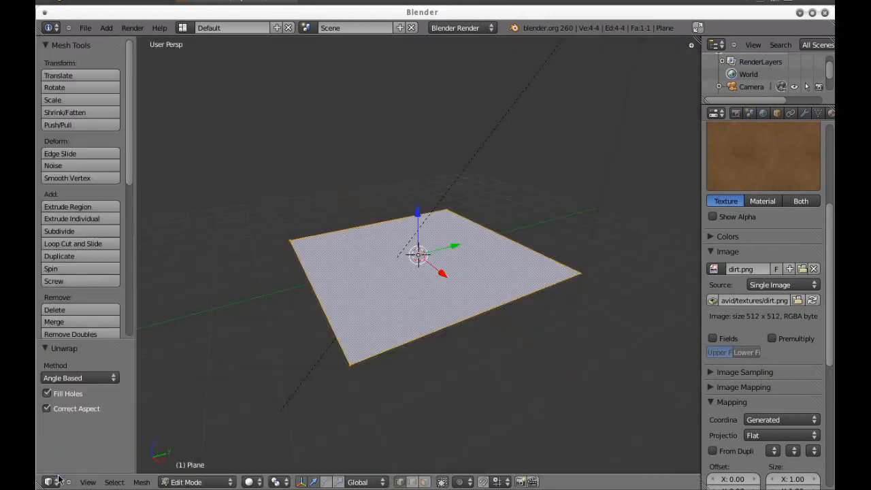
key("Tab")
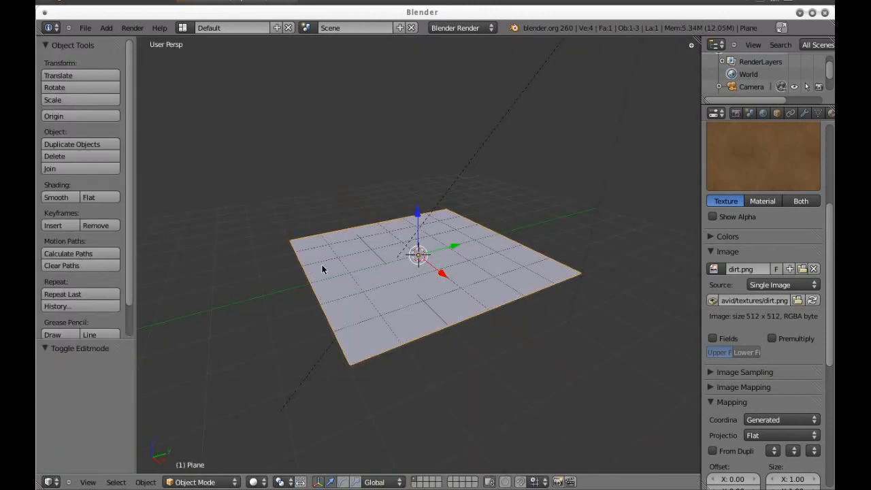
left_click_drag(321, 265, 354, 258)
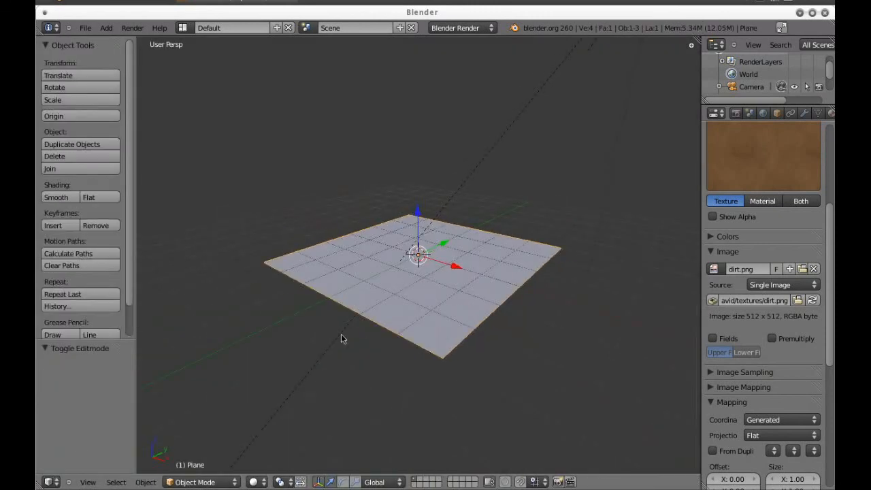
key("alt+z")
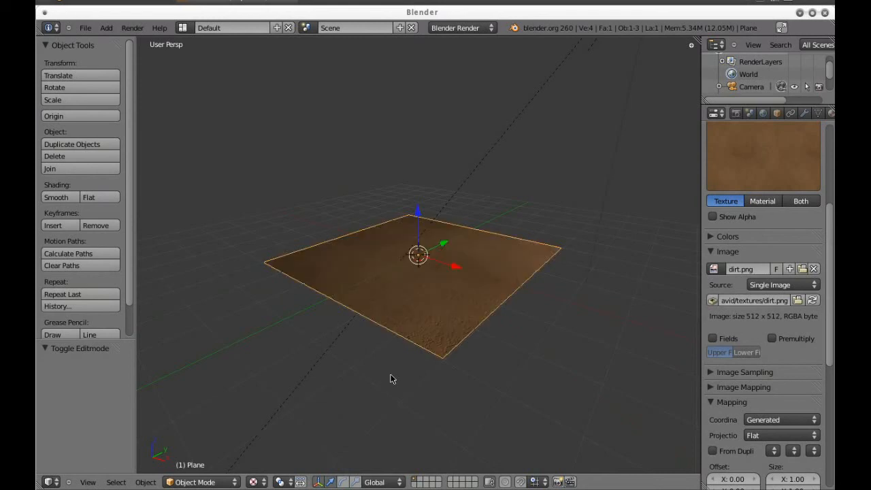
Inspect the dirt surface up close and preview the plane in the game engine
left_click_drag(519, 306, 432, 341)
scroll(497, 286, "up", 3)
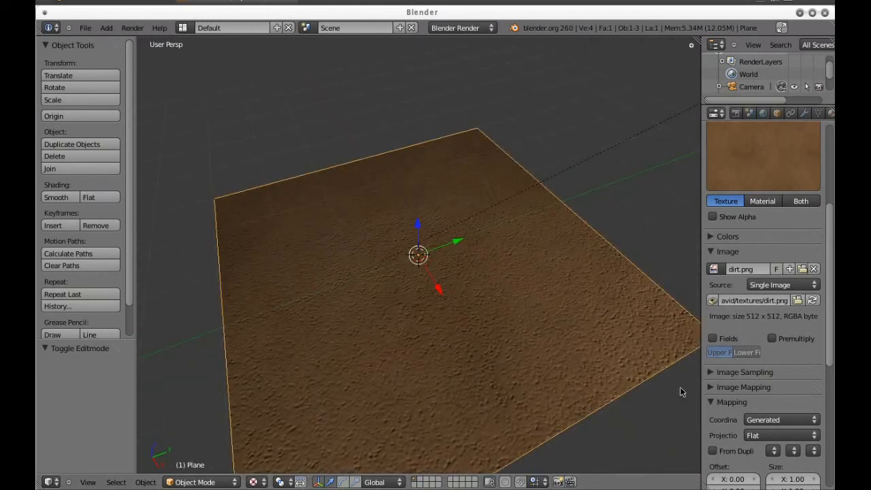
scroll(541, 340, "down", 3)
scroll(541, 340, "up", 2)
key("p")
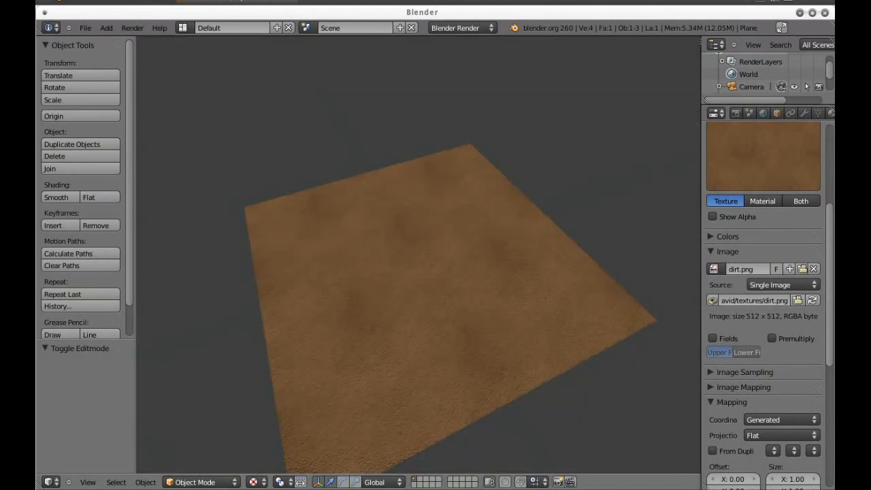
key("Escape")
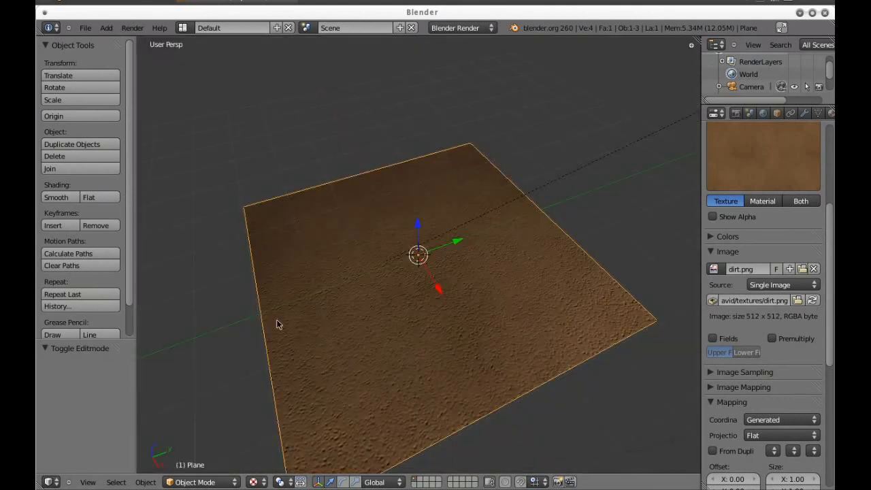
Set the dirt texture's image mapping to repeat 3 times in both X and Y
left_click(728, 388)
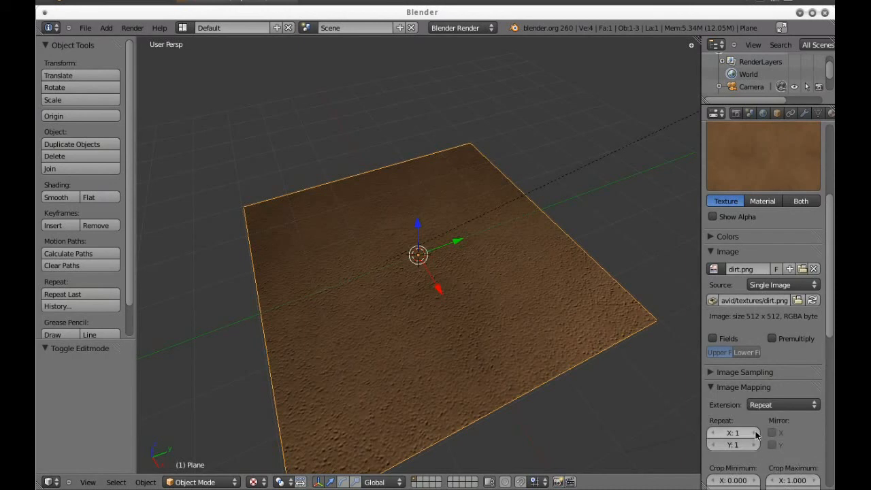
left_click(756, 444)
left_click(756, 444)
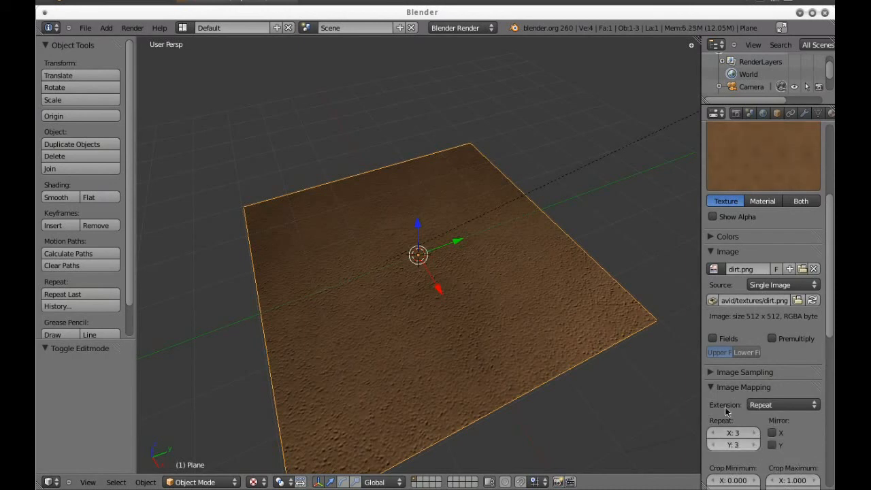
left_click(719, 387)
Preview the plane in the game engine again with the repeated image mapping, from a lower viewing angle
left_click(711, 400)
scroll(746, 423, "down", 5)
scroll(774, 422, "down", 2)
left_click_drag(454, 327, 468, 308)
key("p")
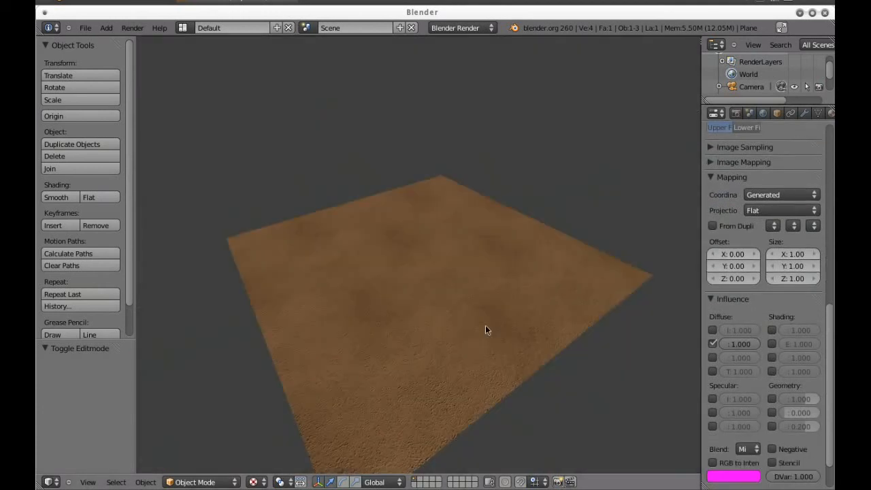
key("Escape")
left_click_drag(452, 340, 474, 325)
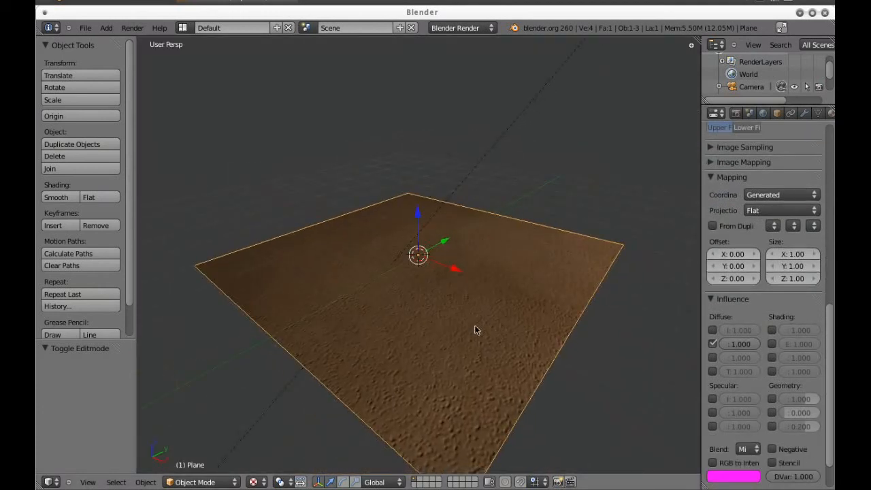
Enable the dirt texture's normal influence on the geometry and set it to 0.3
left_click(771, 400)
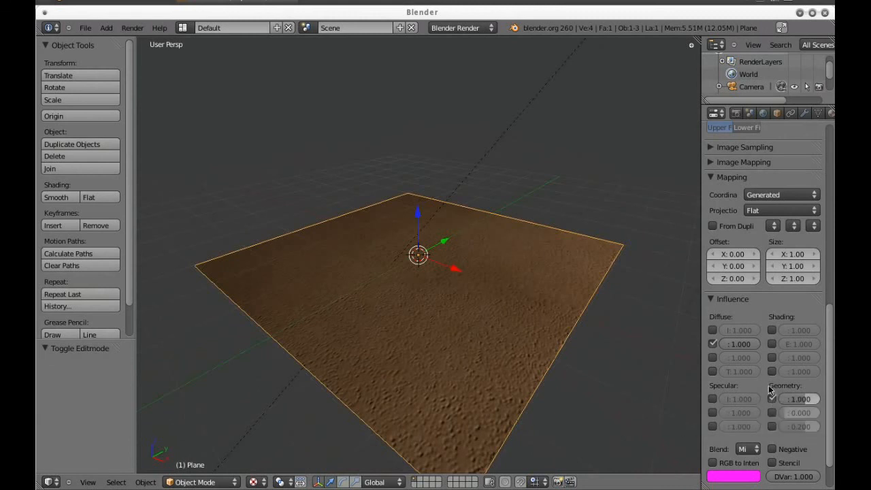
left_click(802, 399)
key("ctrl+a")
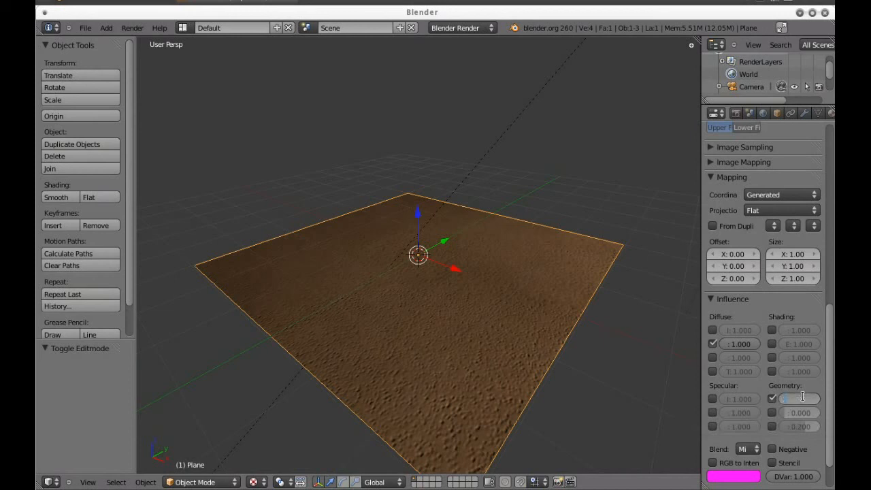
type("0.3")
key("Return")
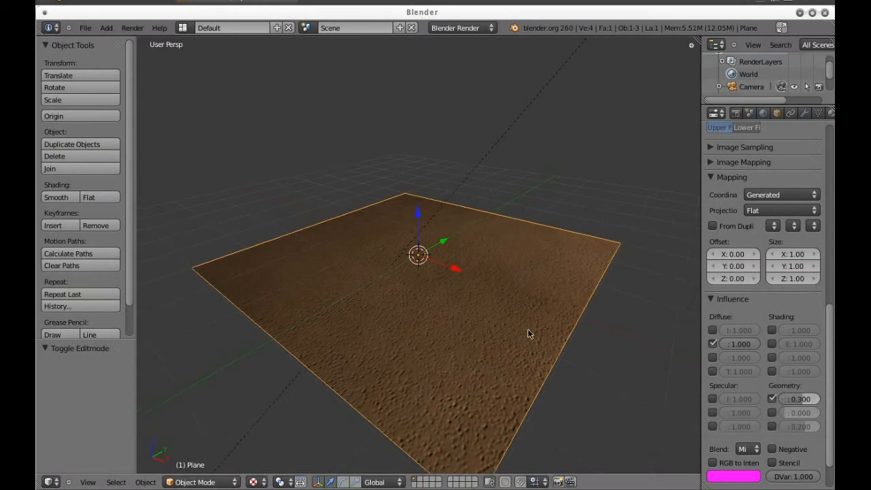
Align the camera to a low frontal view across the plane and render the image
left_click_drag(527, 329, 582, 325)
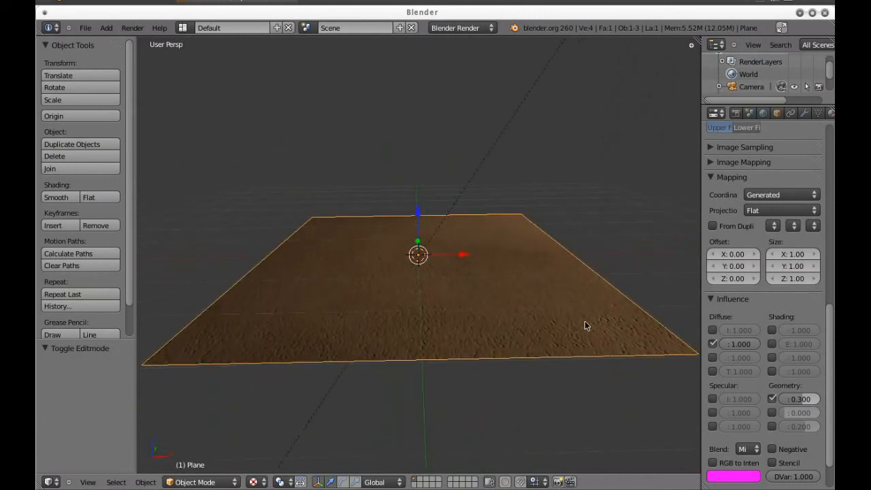
key("ctrl+alt+KP_0")
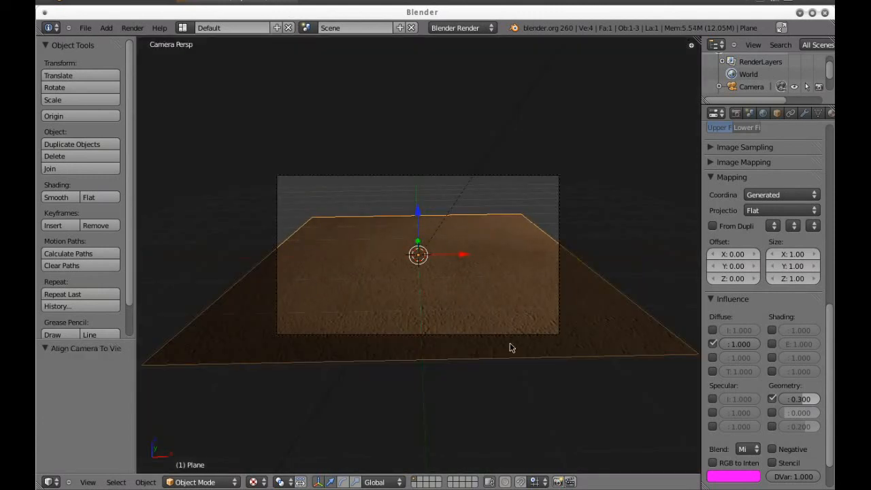
key("F12")
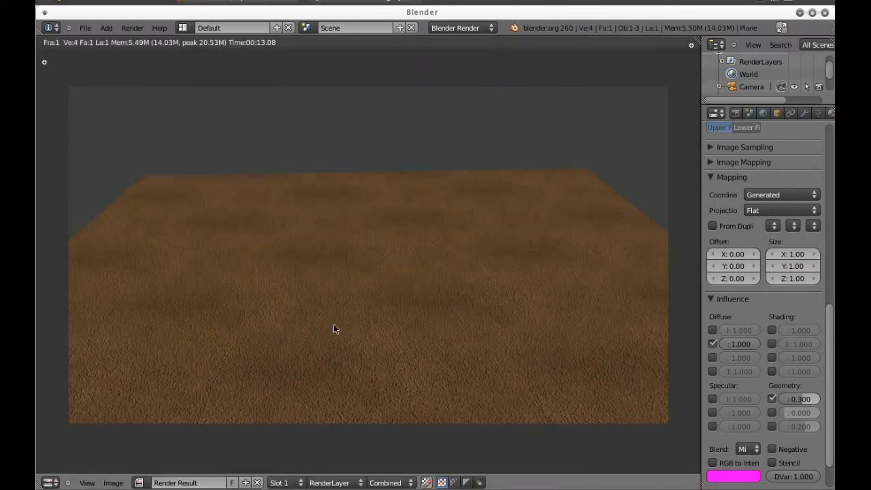